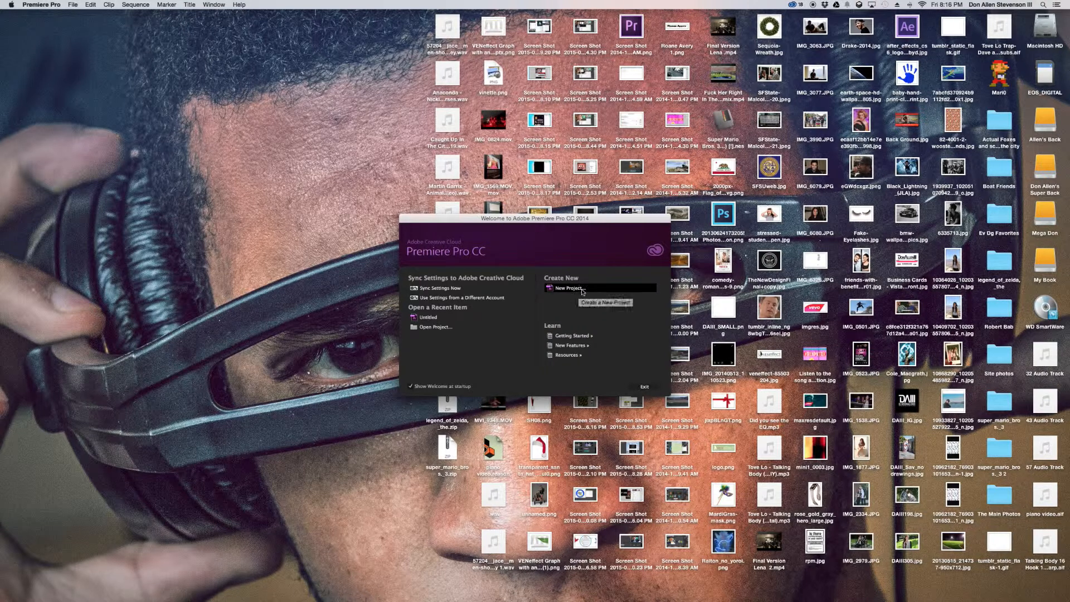
Create a new project in the Second Tutorial folder with the default settings, overwriting the existing Untitled project.
{"action": "left_click", "coordinate": [582, 289]}
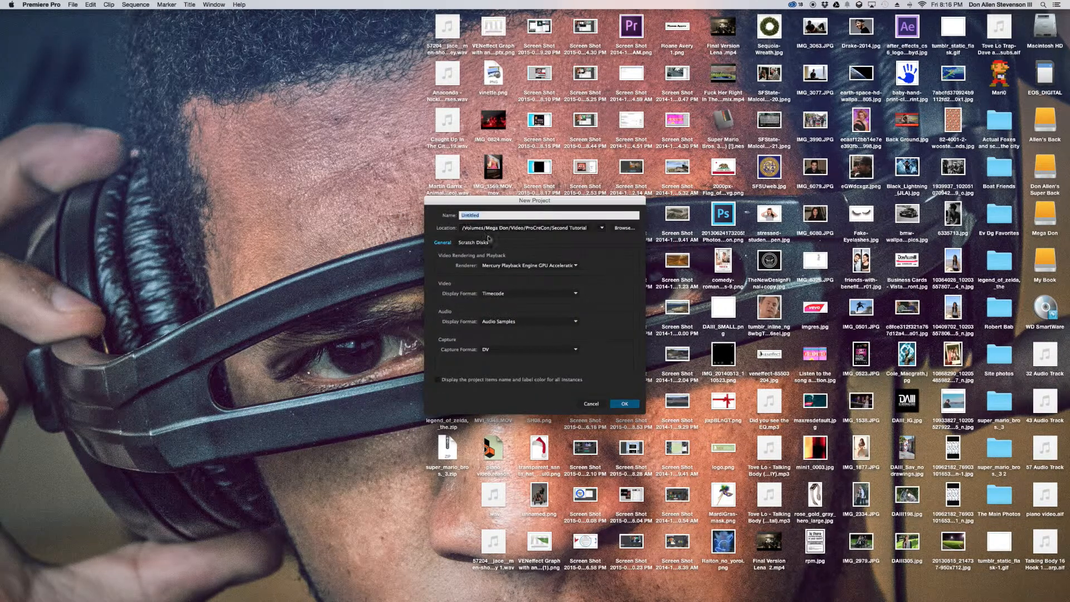
{"action": "left_click", "coordinate": [602, 229]}
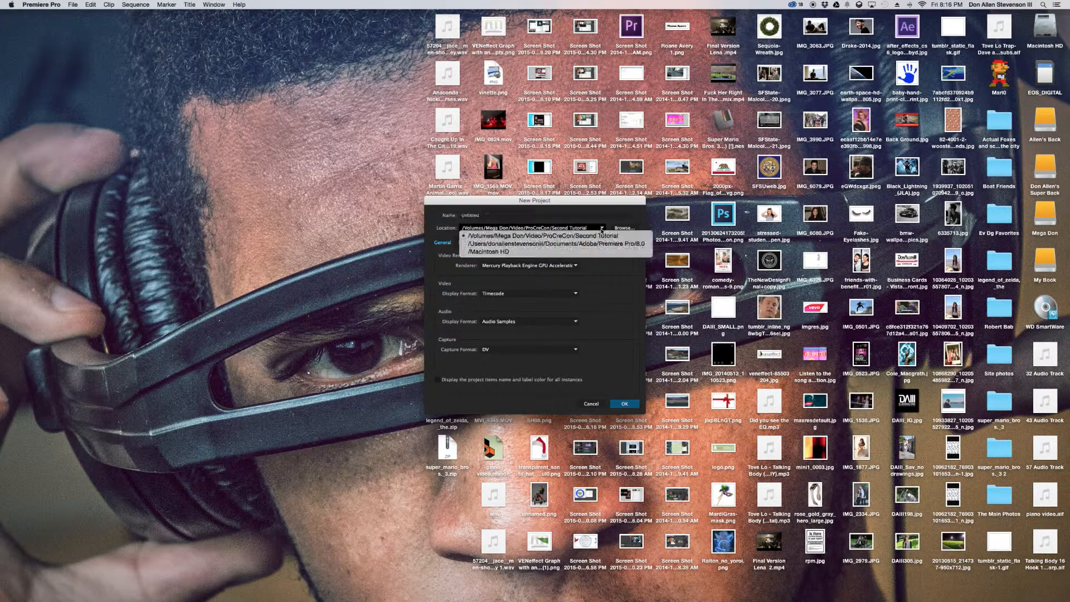
{"action": "left_click", "coordinate": [625, 228]}
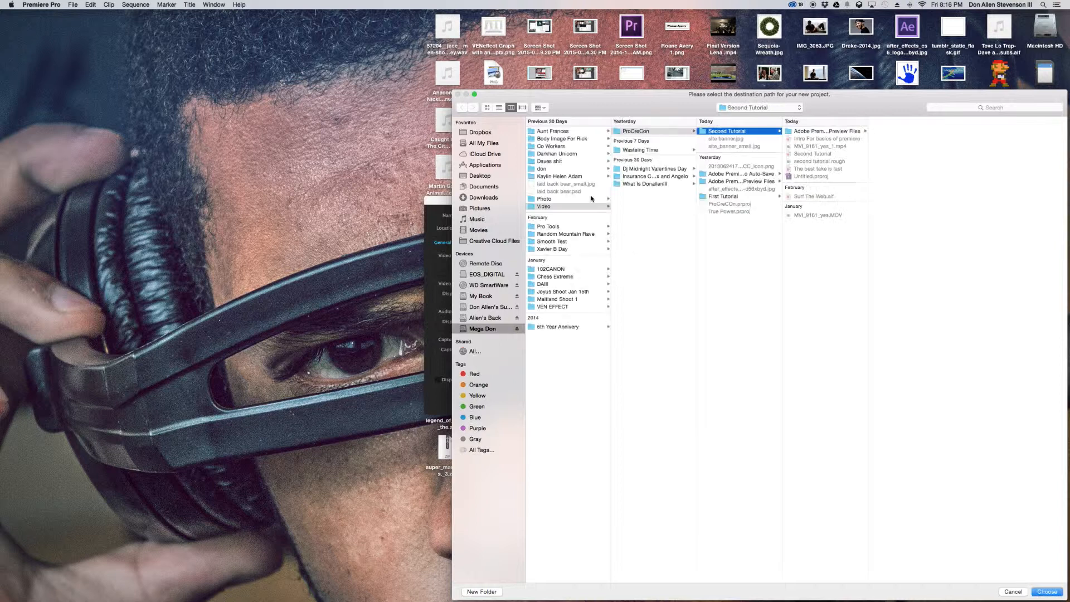
{"action": "left_click_drag", "start_coordinate": [639, 102], "coordinate": [496, 79]}
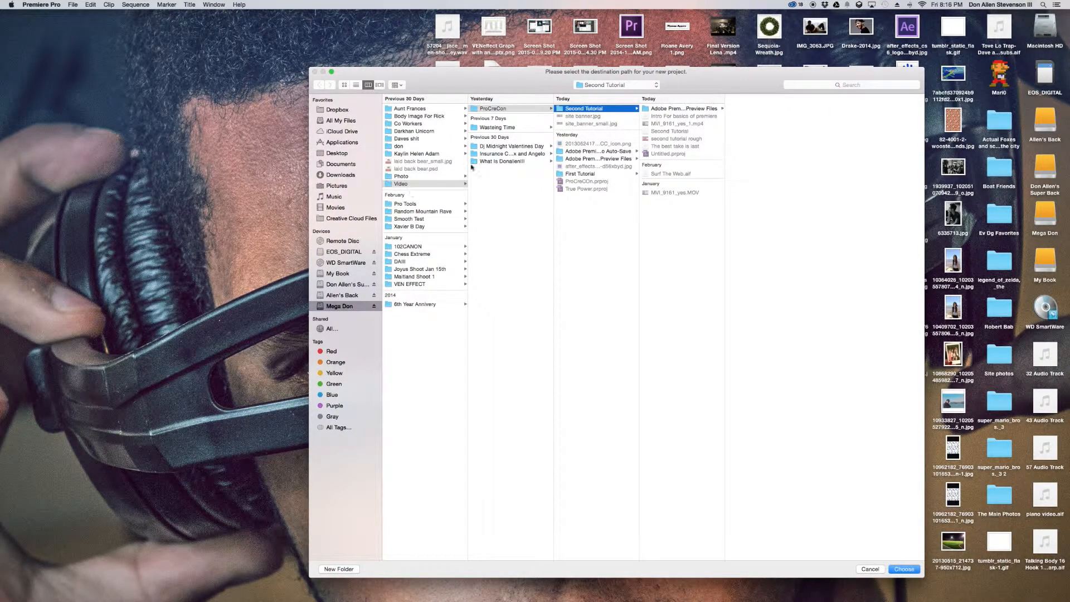
{"action": "key", "text": "Return"}
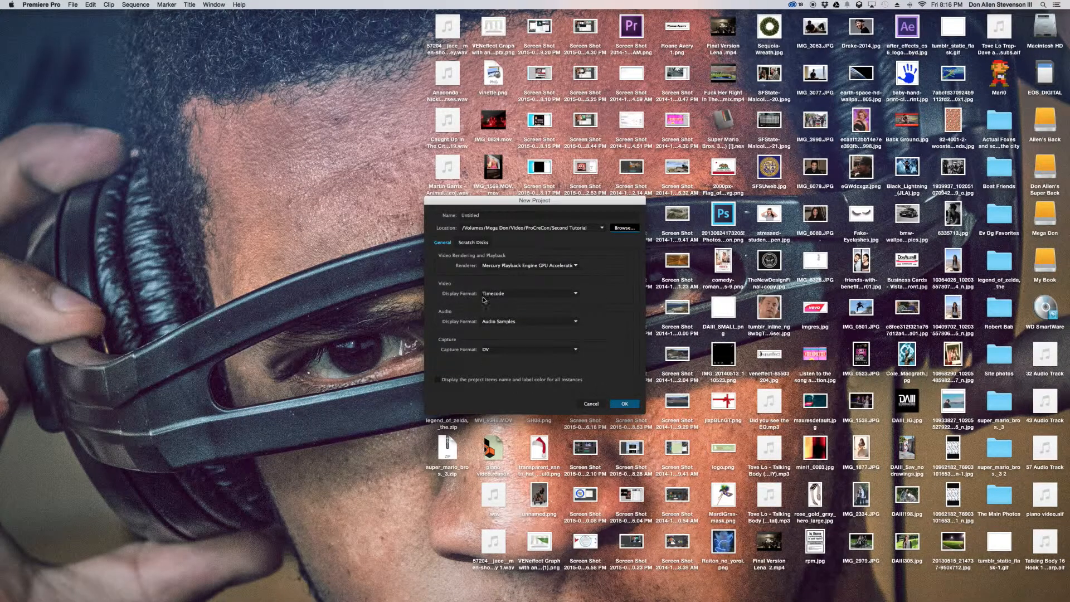
{"action": "left_click", "coordinate": [475, 243]}
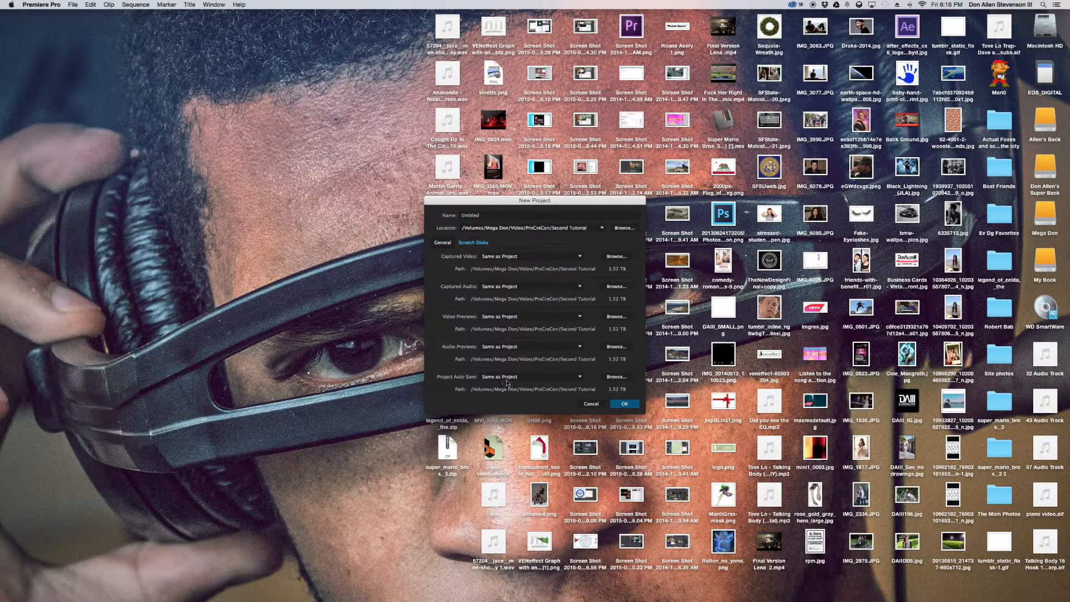
{"action": "left_click", "coordinate": [445, 243]}
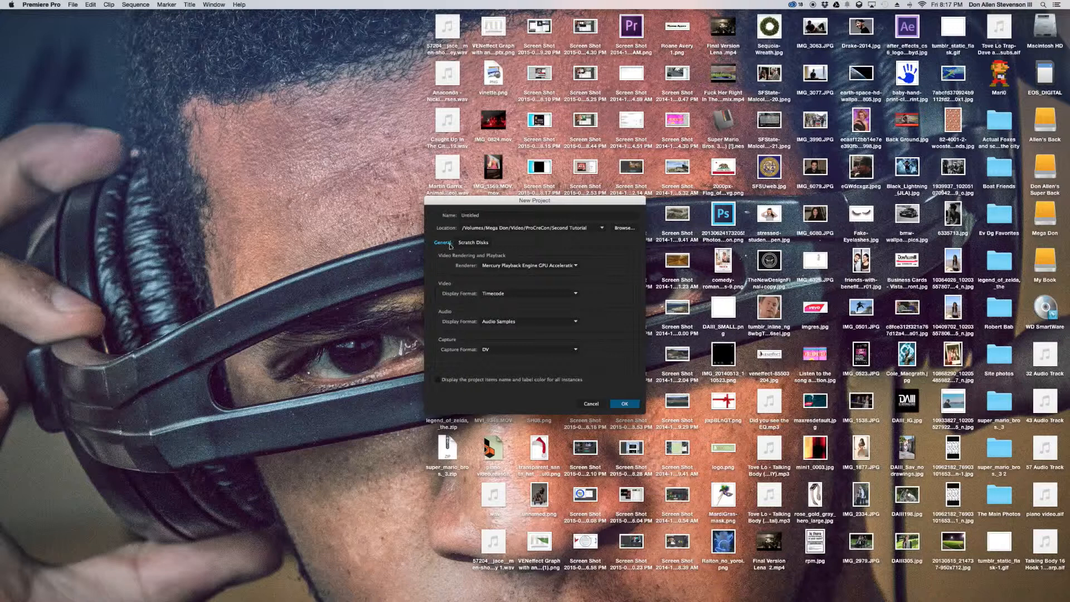
{"action": "left_click", "coordinate": [625, 404]}
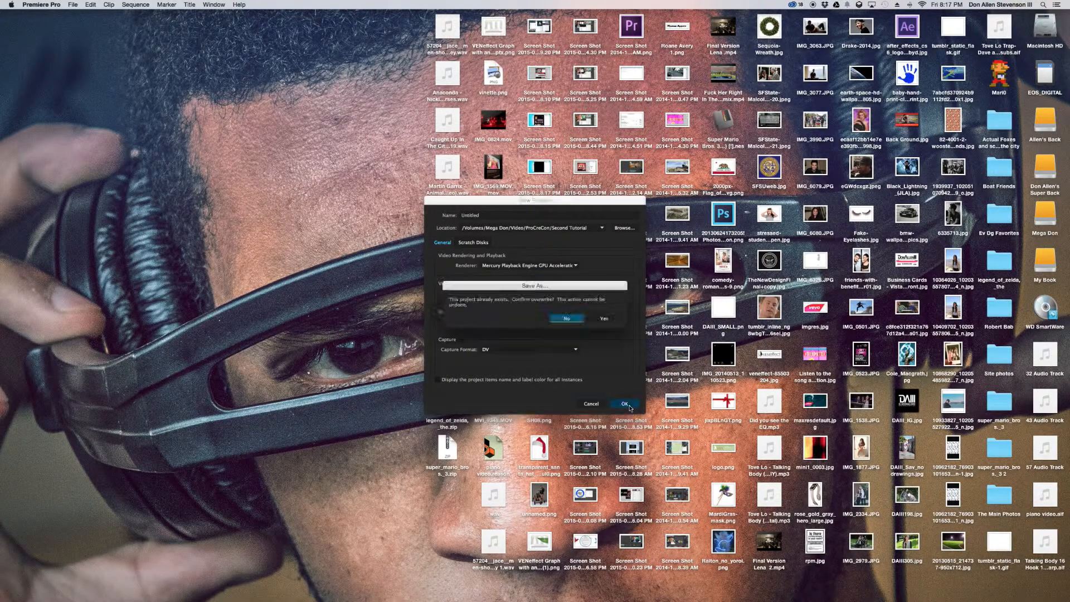
{"action": "left_click", "coordinate": [604, 319]}
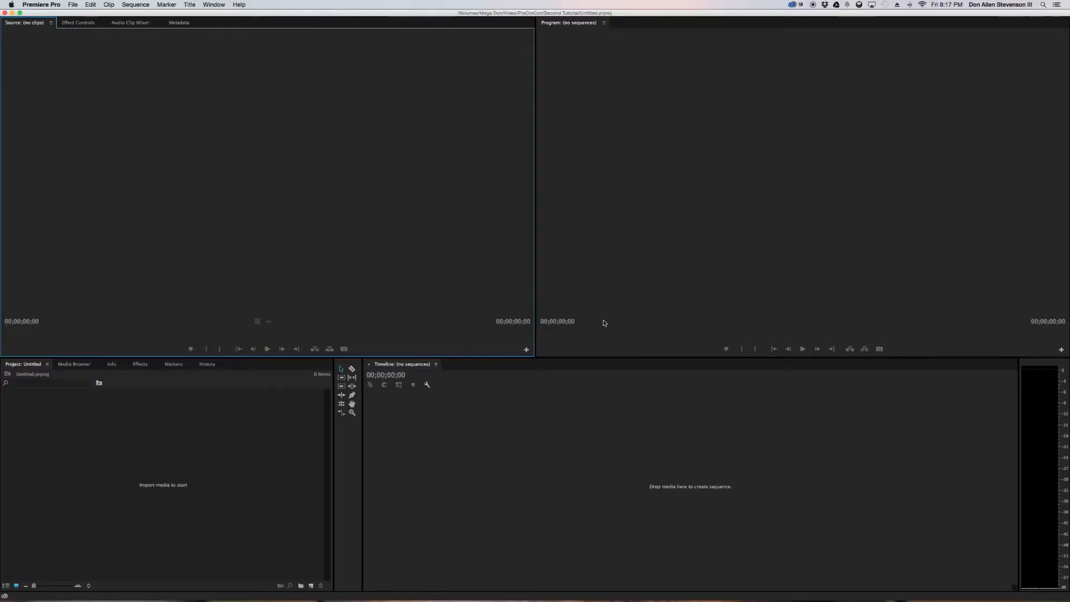
{"action": "left_click", "coordinate": [672, 151]}
{"action": "left_click", "coordinate": [643, 420]}
{"action": "left_click", "coordinate": [275, 441]}
{"action": "left_click", "coordinate": [260, 253]}
{"action": "left_click", "coordinate": [665, 210]}
{"action": "left_click", "coordinate": [630, 457]}
{"action": "left_click", "coordinate": [253, 467]}
{"action": "left_click", "coordinate": [271, 270]}
{"action": "left_click", "coordinate": [642, 194]}
{"action": "left_click", "coordinate": [651, 445]}
{"action": "left_click", "coordinate": [209, 450]}
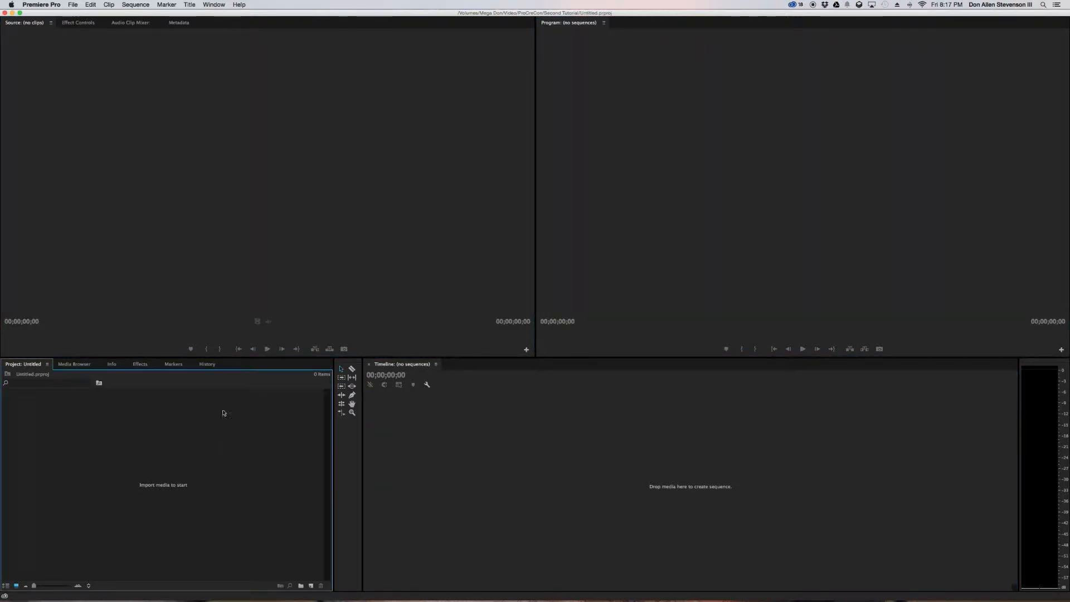
Import MVI_9161_yes.MOV and Surf The Web.aif from the Second Tutorial folder into the project.
{"action": "double_click", "coordinate": [156, 483]}
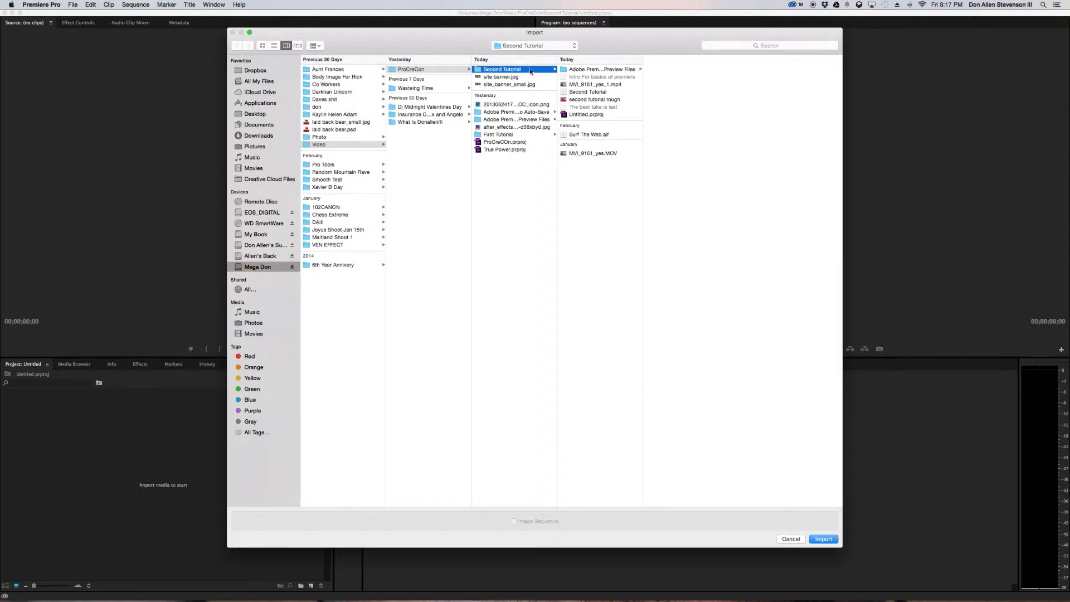
{"action": "left_click", "coordinate": [590, 154]}
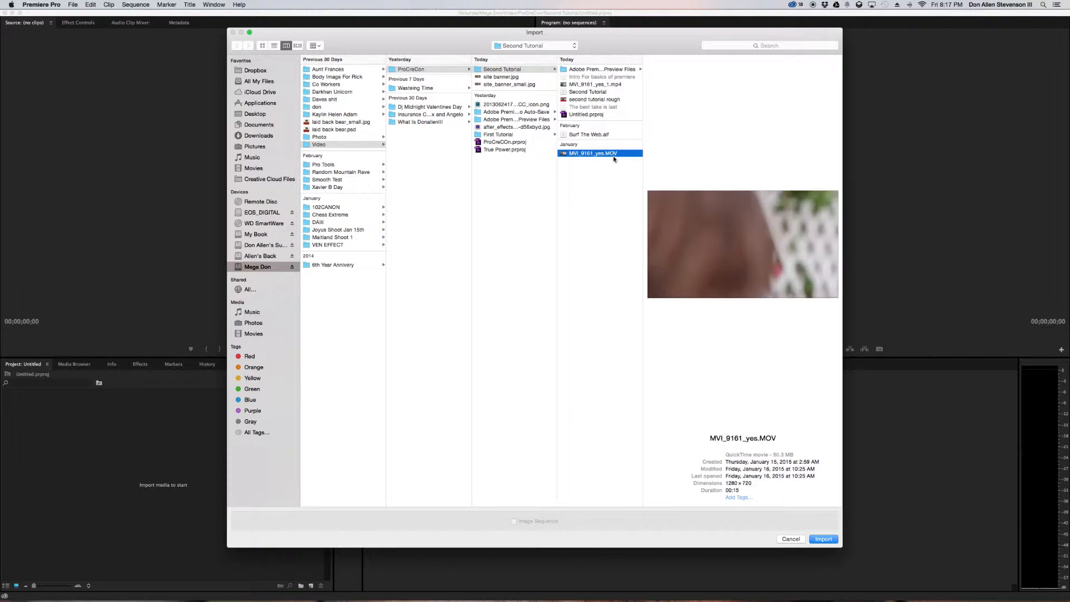
{"action": "left_click", "coordinate": [585, 135], "text": "super"}
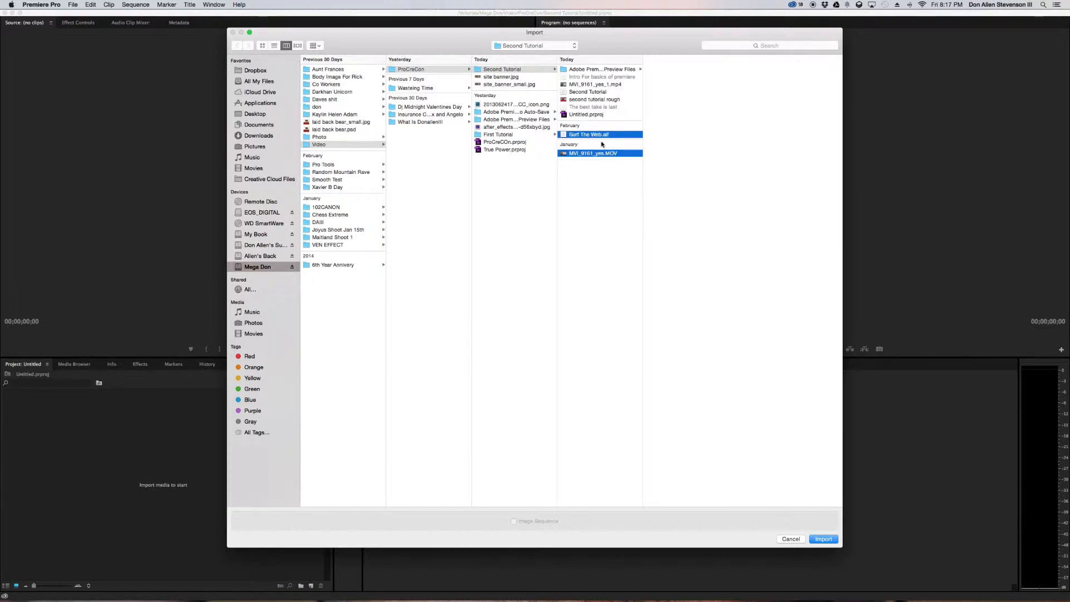
{"action": "left_click", "coordinate": [827, 539]}
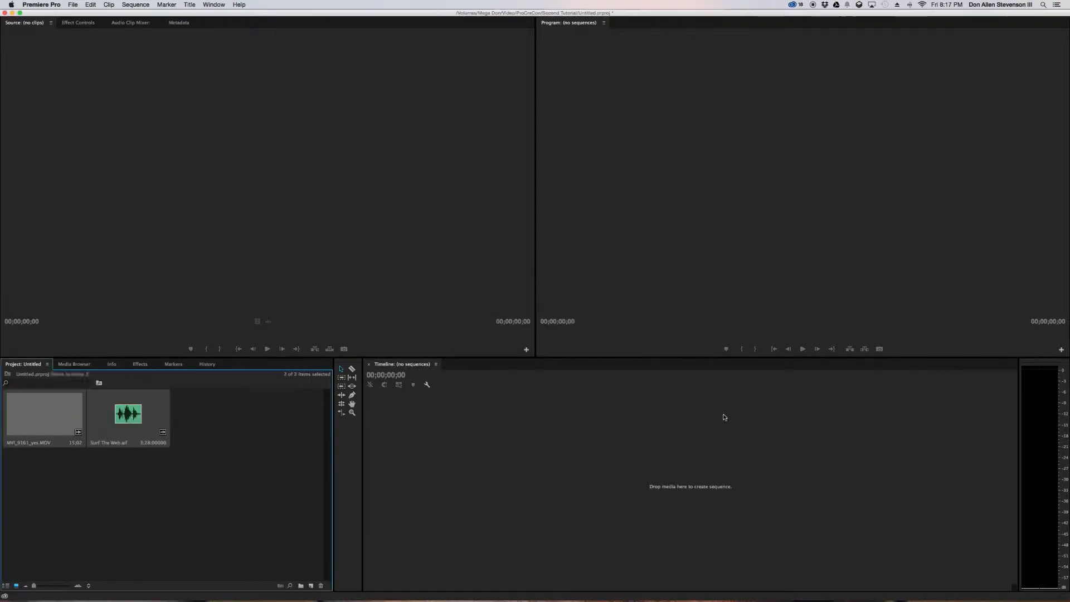
Preview the Surf The Web.aif audio and the MVI_9161_yes.MOV footage in the source monitor, scrubbing through each.
{"action": "left_click", "coordinate": [223, 464]}
{"action": "double_click", "coordinate": [127, 416]}
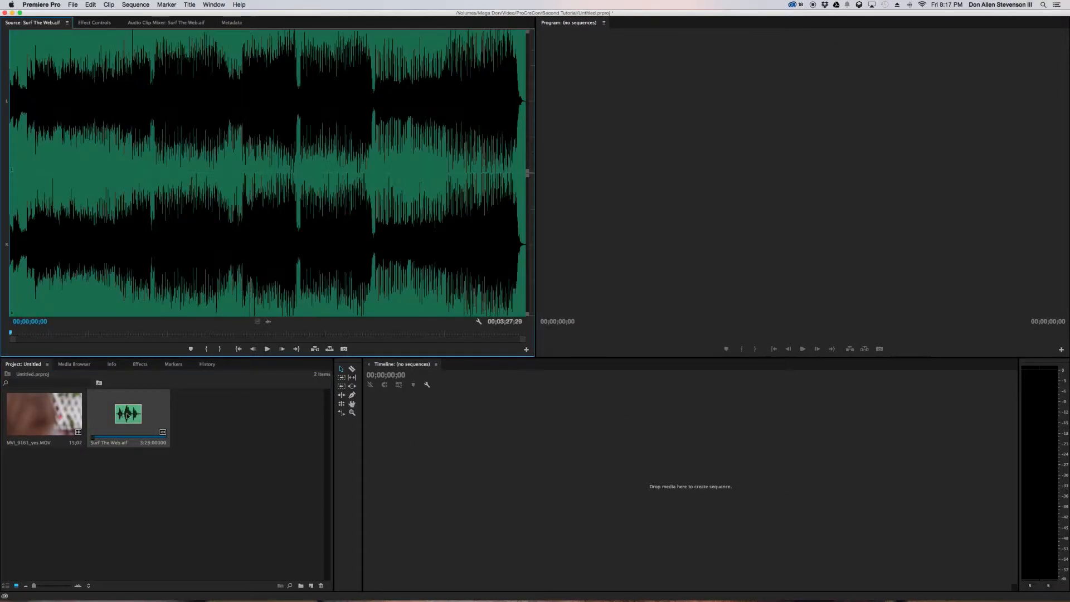
{"action": "left_click_drag", "start_coordinate": [12, 333], "coordinate": [231, 333]}
{"action": "left_click", "coordinate": [36, 420]}
{"action": "double_click", "coordinate": [35, 420]}
{"action": "left_click_drag", "start_coordinate": [64, 333], "coordinate": [318, 331]}
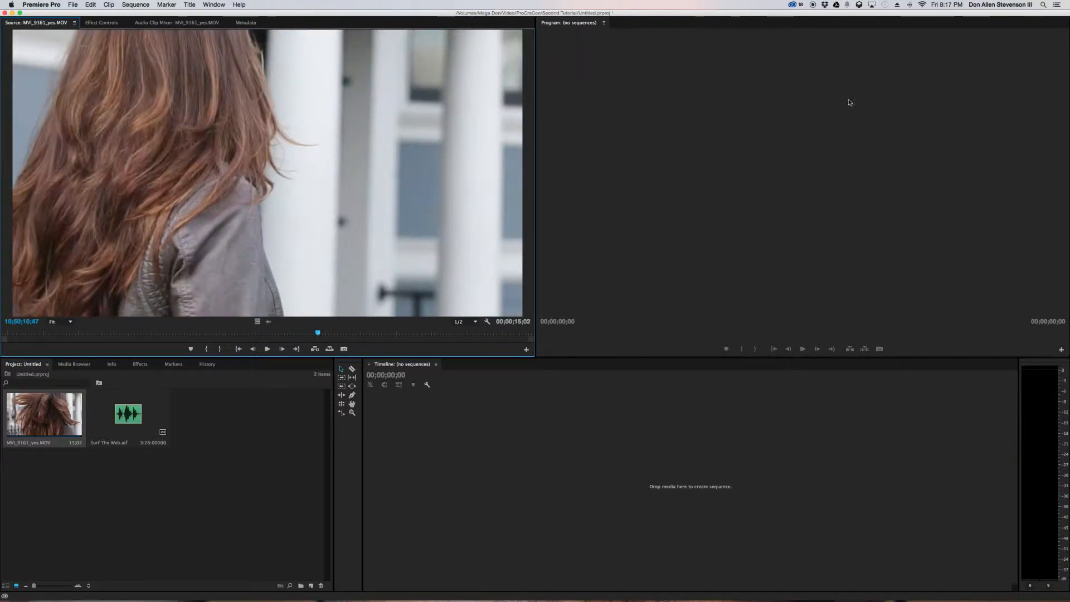
{"action": "left_click", "coordinate": [756, 142]}
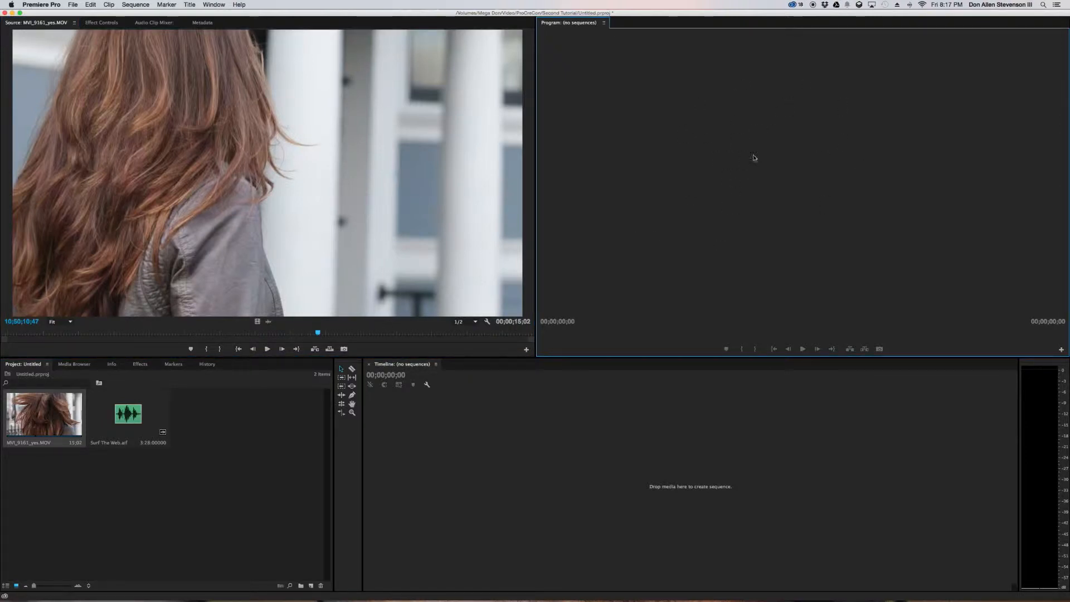
{"action": "left_click_drag", "start_coordinate": [310, 338], "coordinate": [124, 341]}
{"action": "left_click", "coordinate": [232, 423]}
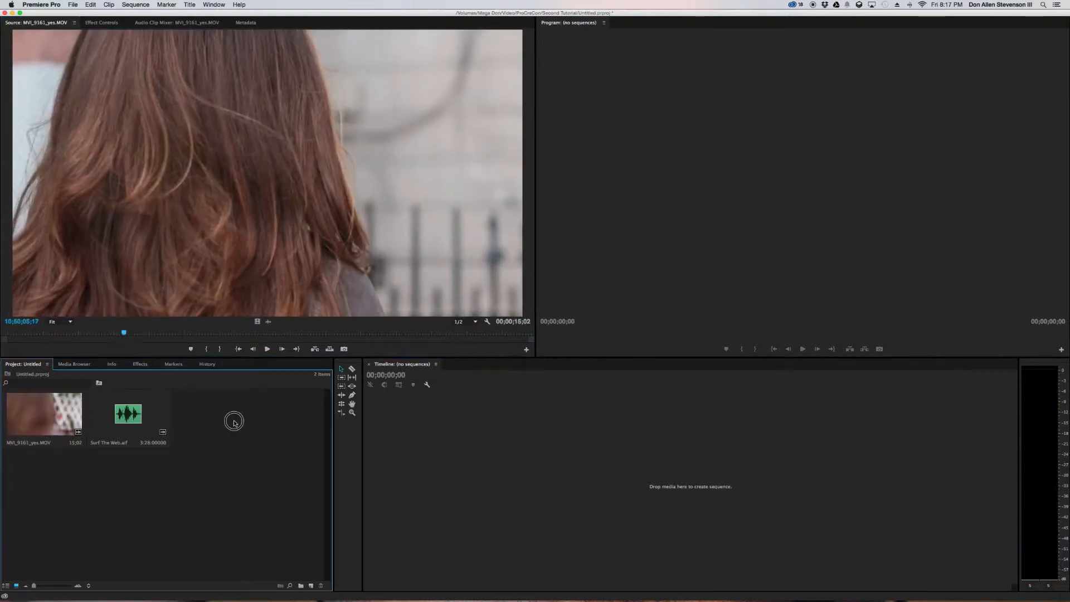
{"action": "left_click_drag", "start_coordinate": [125, 332], "coordinate": [237, 333]}
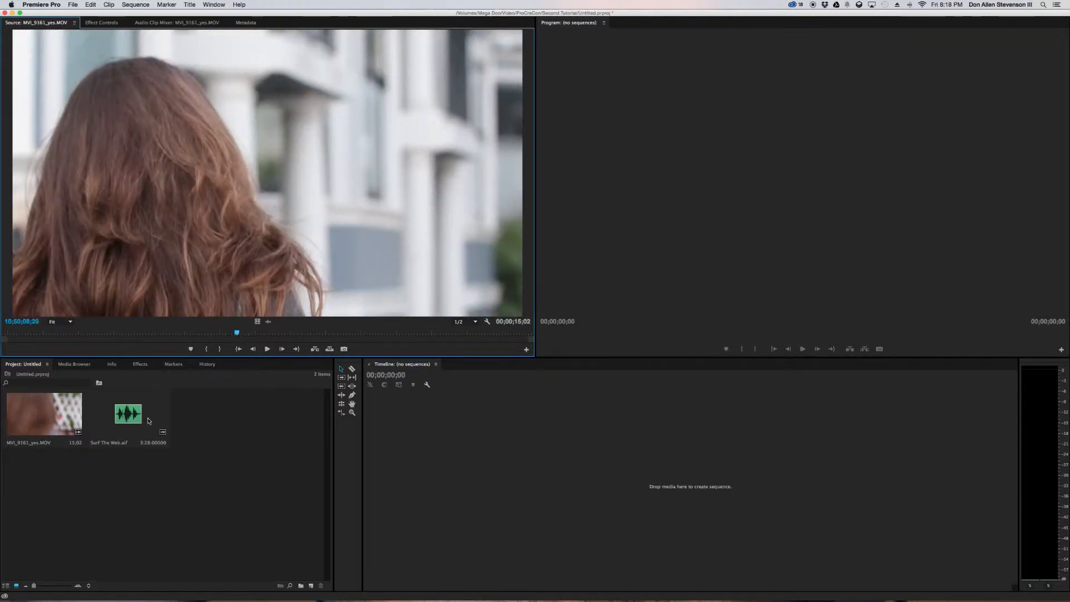
{"action": "left_click", "coordinate": [267, 443]}
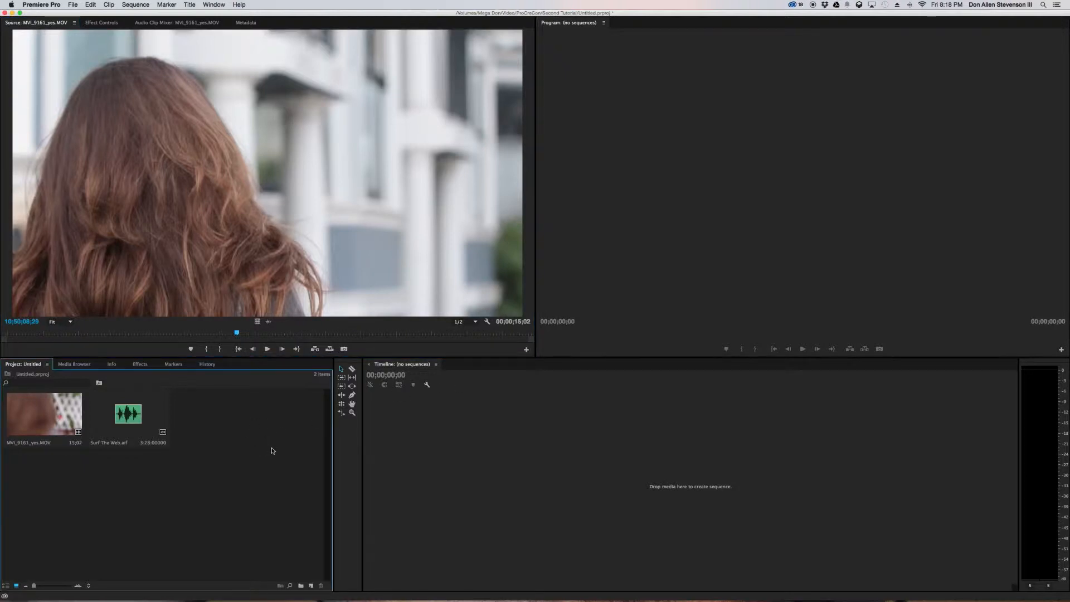
Create a sequence from MVI_9161_yes.MOV by placing the clip in the empty timeline.
{"action": "left_click", "coordinate": [29, 411]}
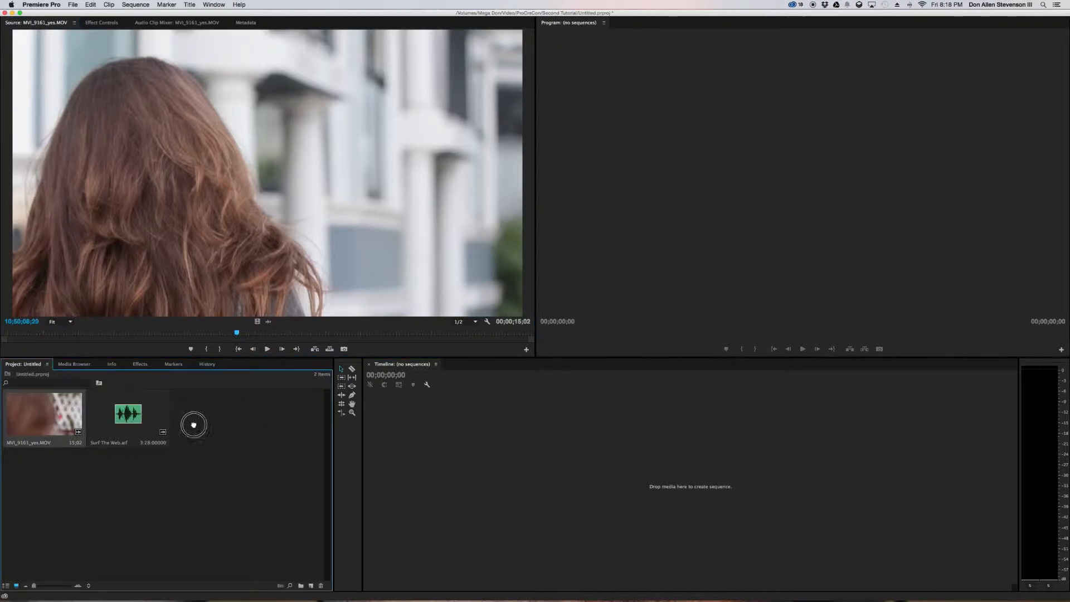
{"action": "left_click_drag", "start_coordinate": [605, 457], "coordinate": [581, 437]}
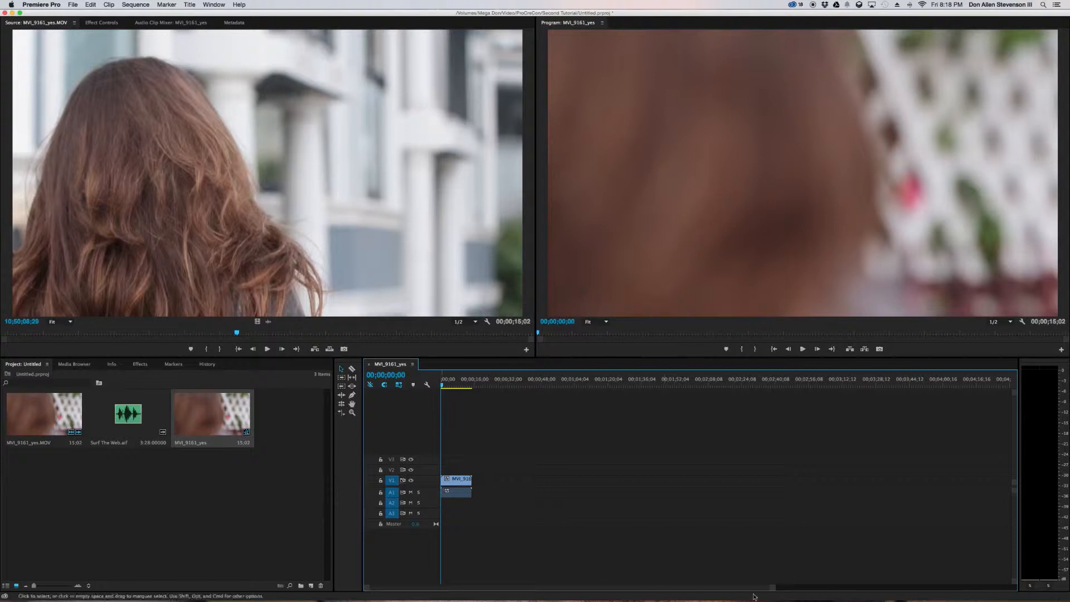
{"action": "left_click_drag", "start_coordinate": [775, 588], "coordinate": [525, 587]}
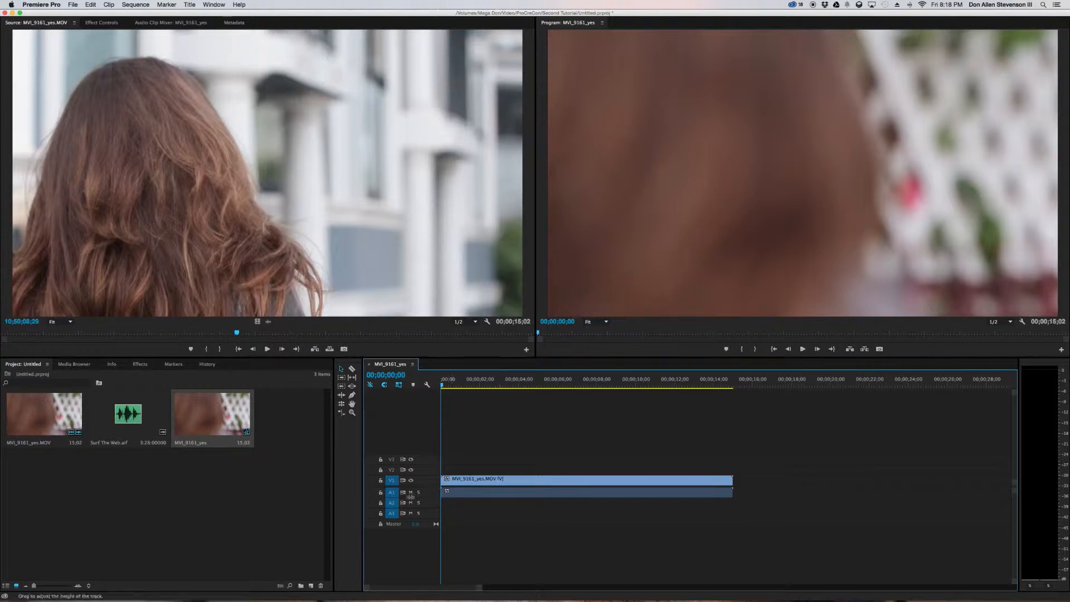
Mute audio track A1 and play the sequence from the beginning to check the footage.
{"action": "left_click", "coordinate": [458, 495]}
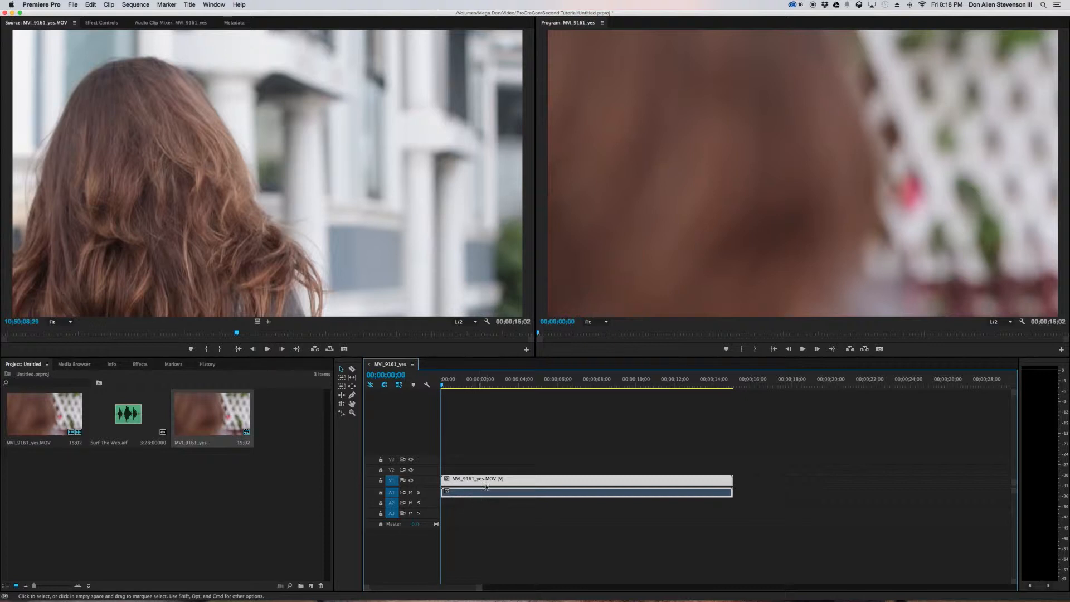
{"action": "left_click", "coordinate": [485, 481]}
{"action": "left_click_drag", "start_coordinate": [466, 381], "coordinate": [627, 409]}
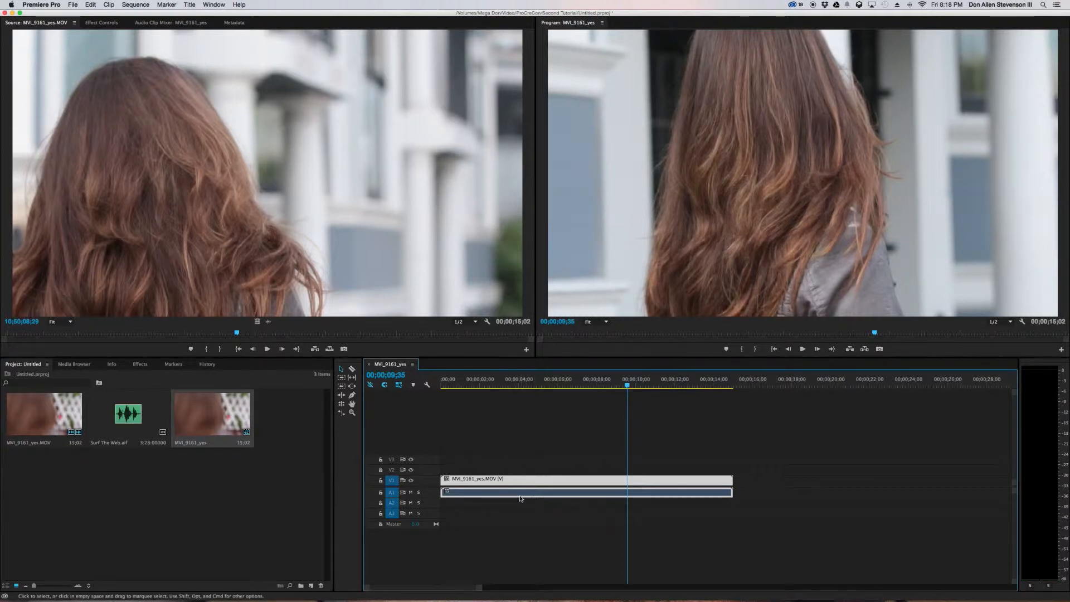
{"action": "left_click", "coordinate": [411, 492]}
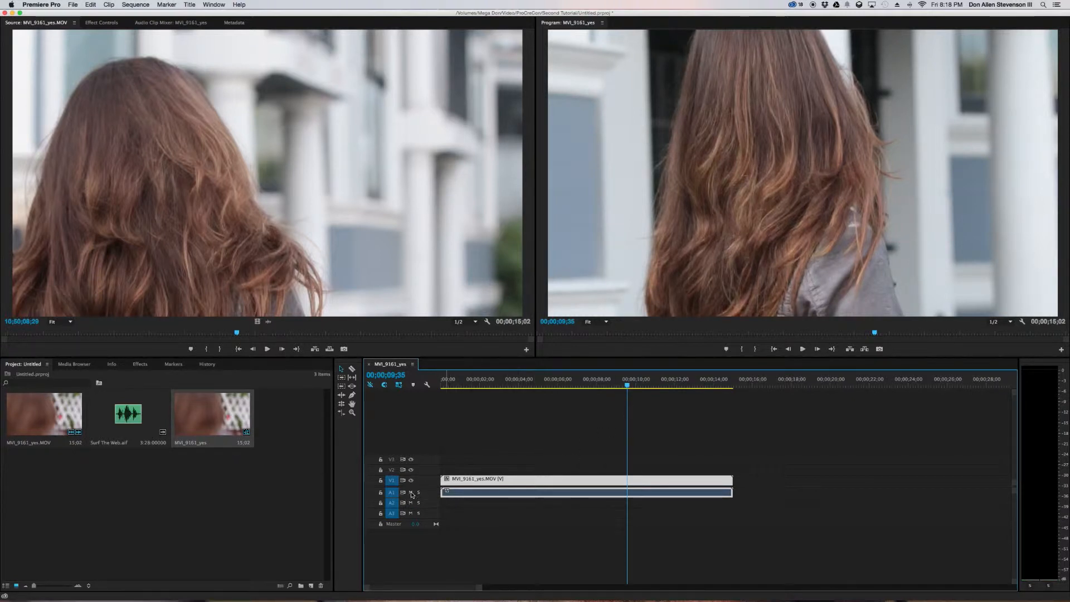
{"action": "key", "text": "Home"}
{"action": "left_click", "coordinate": [407, 392]}
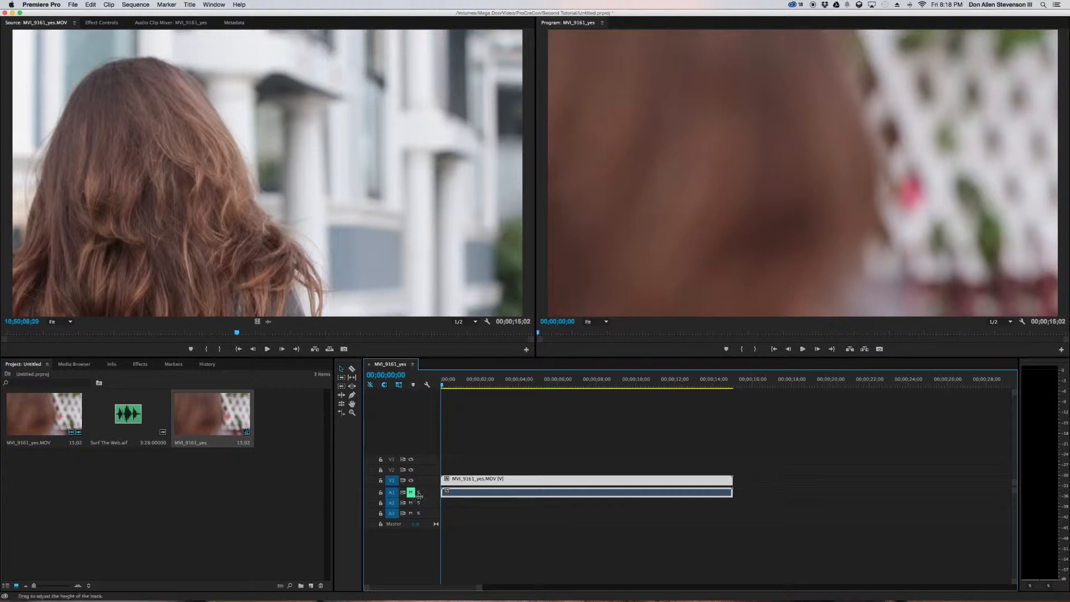
{"action": "key", "text": "space"}
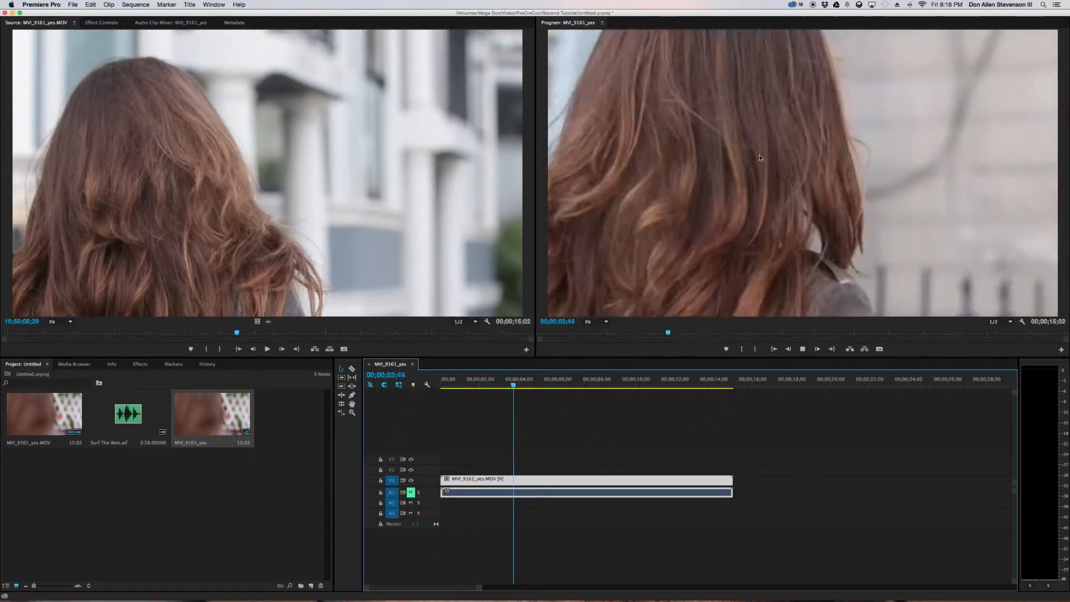
{"action": "key", "text": "space"}
Set the speed of the MVI_9161_yes.MOV clip in the timeline to 50%.
{"action": "right_click", "coordinate": [608, 481]}
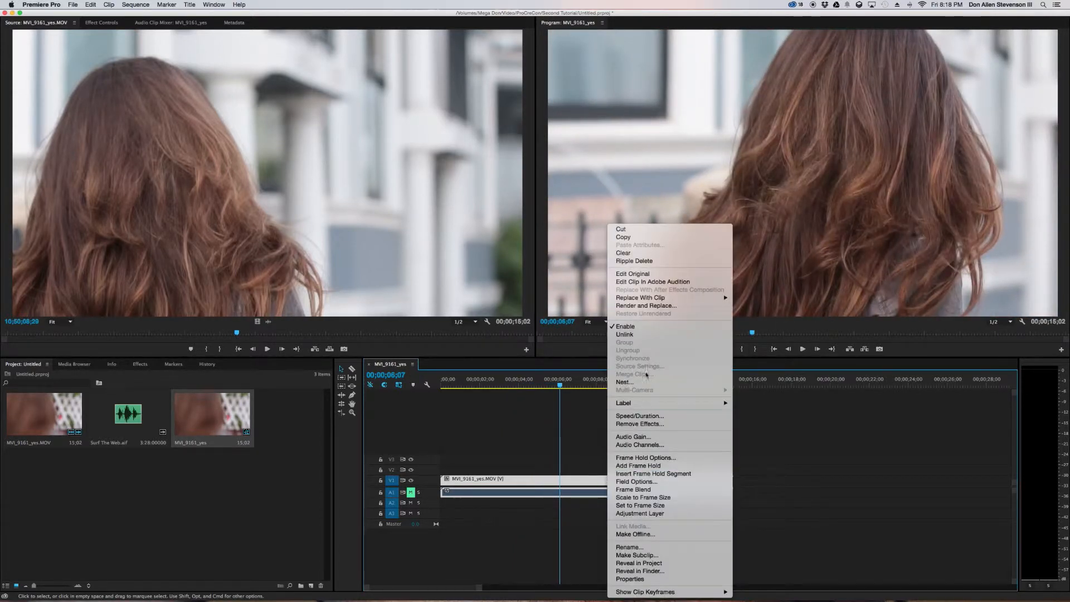
{"action": "left_click", "coordinate": [641, 416]}
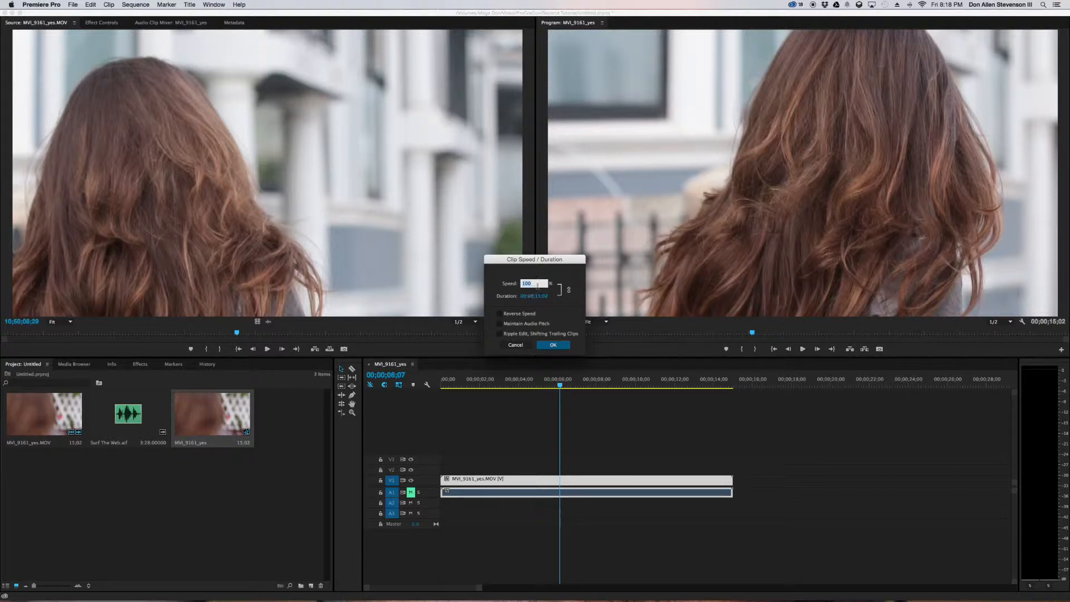
{"action": "left_click", "coordinate": [534, 283]}
{"action": "left_click", "coordinate": [553, 345]}
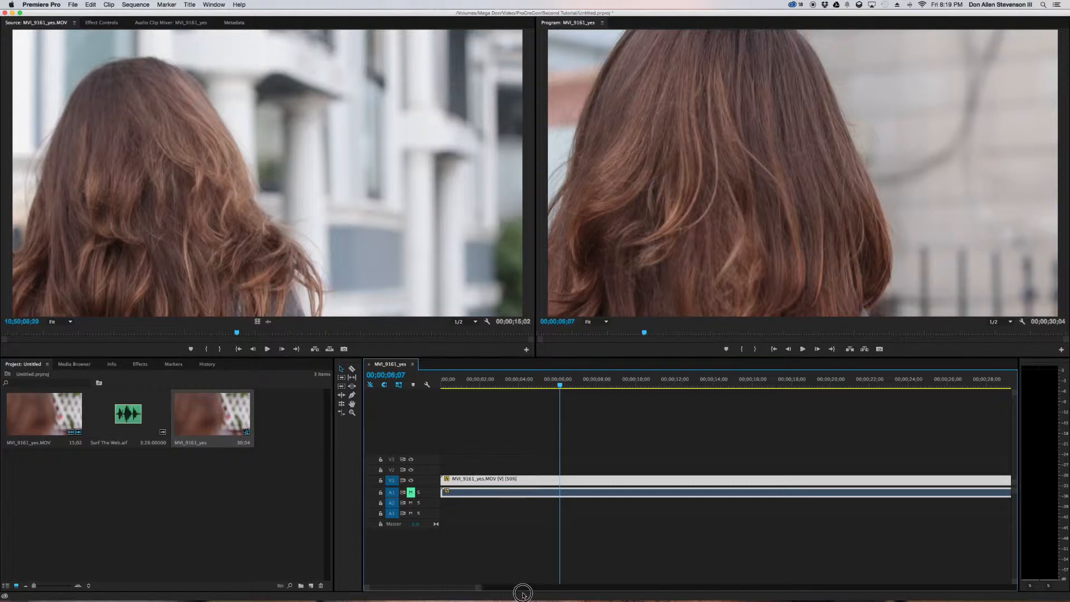
Review the slowed clip from the start, playing and scrubbing through it to find where to cut.
{"action": "left_click_drag", "start_coordinate": [481, 588], "coordinate": [555, 587]}
{"action": "key", "text": "Home"}
{"action": "key", "text": "space"}
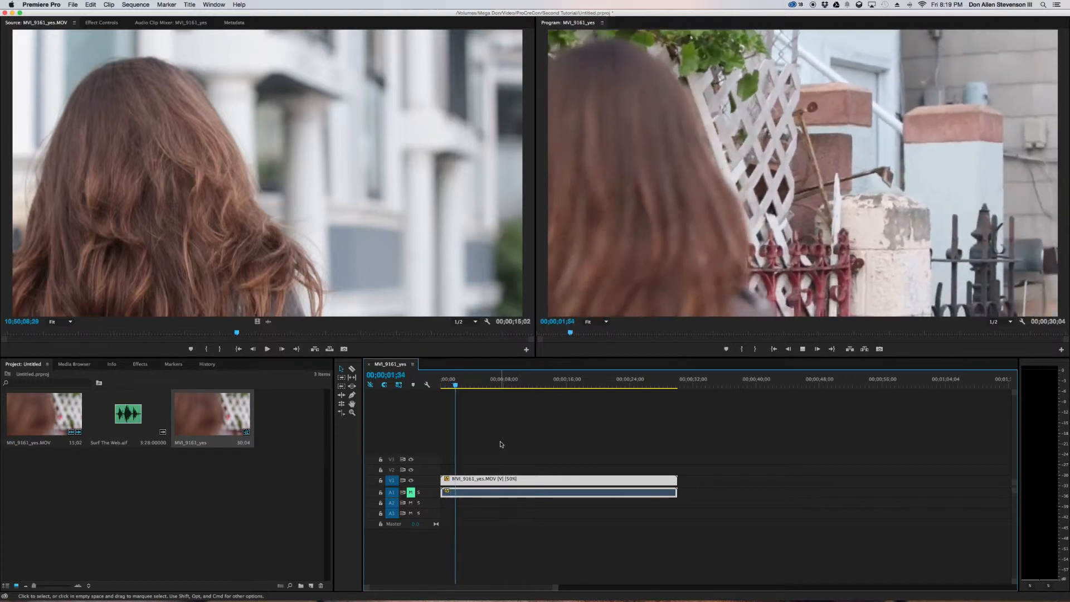
{"action": "left_click", "coordinate": [488, 382]}
{"action": "left_click_drag", "start_coordinate": [489, 382], "coordinate": [600, 389]}
{"action": "key", "text": "space"}
{"action": "key", "text": "space"}
{"action": "left_click_drag", "start_coordinate": [611, 383], "coordinate": [565, 387]}
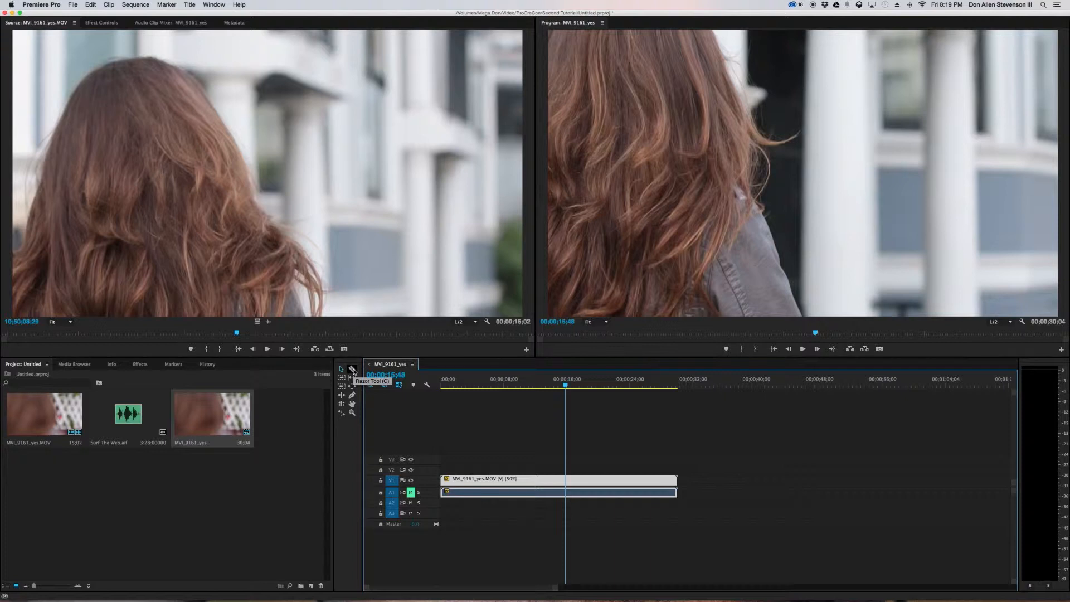
Split the slowed clip with the Razor tool at about 12 seconds and about 17 seconds.
{"action": "left_click", "coordinate": [352, 369]}
{"action": "left_click", "coordinate": [533, 480]}
{"action": "left_click", "coordinate": [575, 481]}
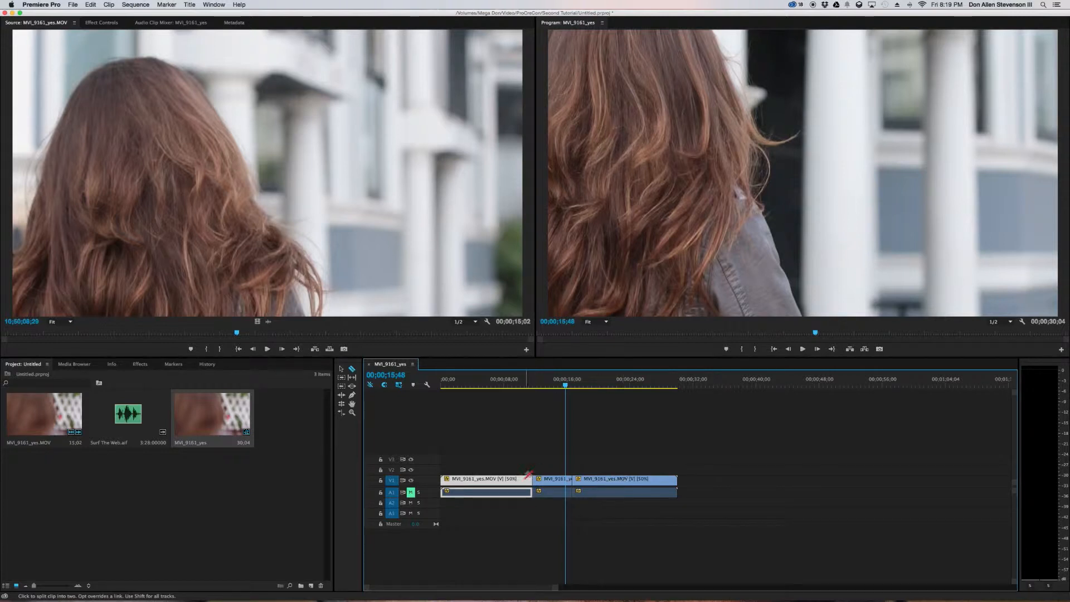
Delete the first and middle pieces of the split clip from the timeline.
{"action": "left_click", "coordinate": [341, 369]}
{"action": "left_click", "coordinate": [541, 481]}
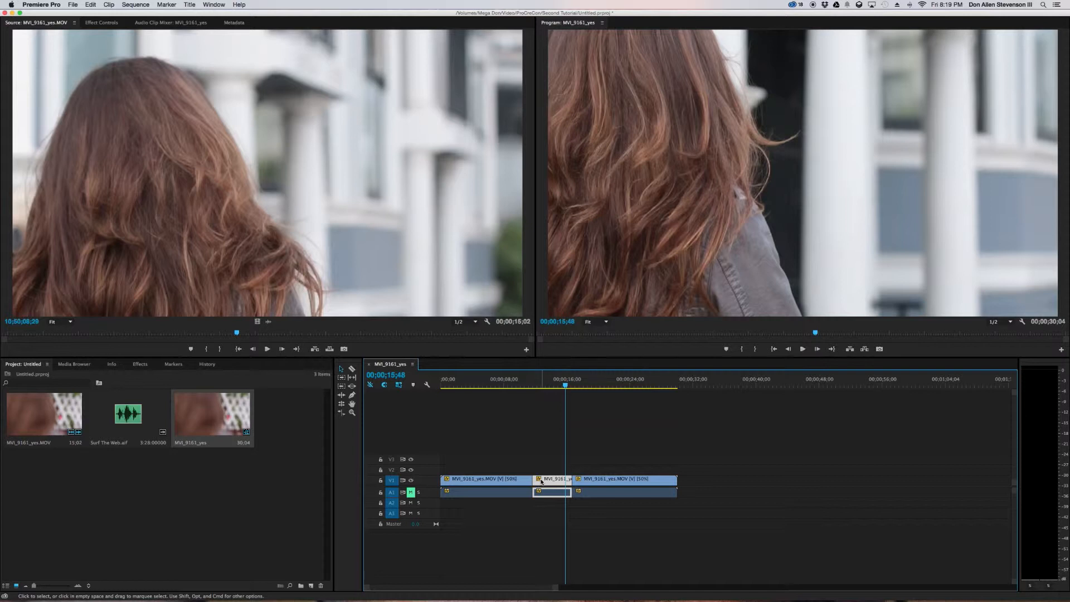
{"action": "key", "text": "Delete"}
{"action": "key", "text": "super+z"}
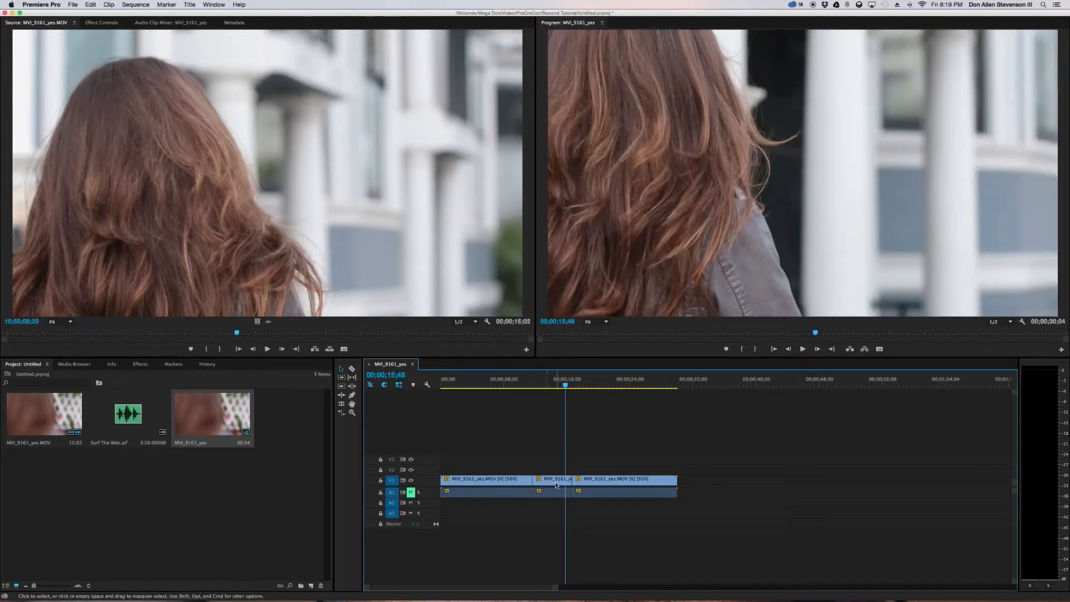
{"action": "left_click", "coordinate": [511, 484]}
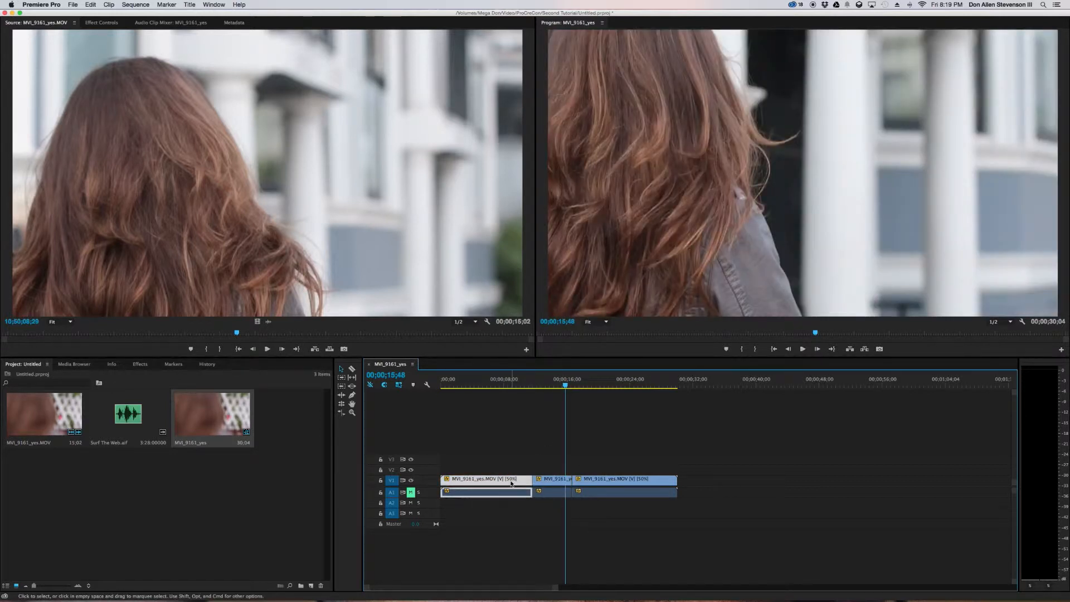
{"action": "key", "text": "Delete"}
{"action": "left_click", "coordinate": [552, 482]}
{"action": "key", "text": "Delete"}
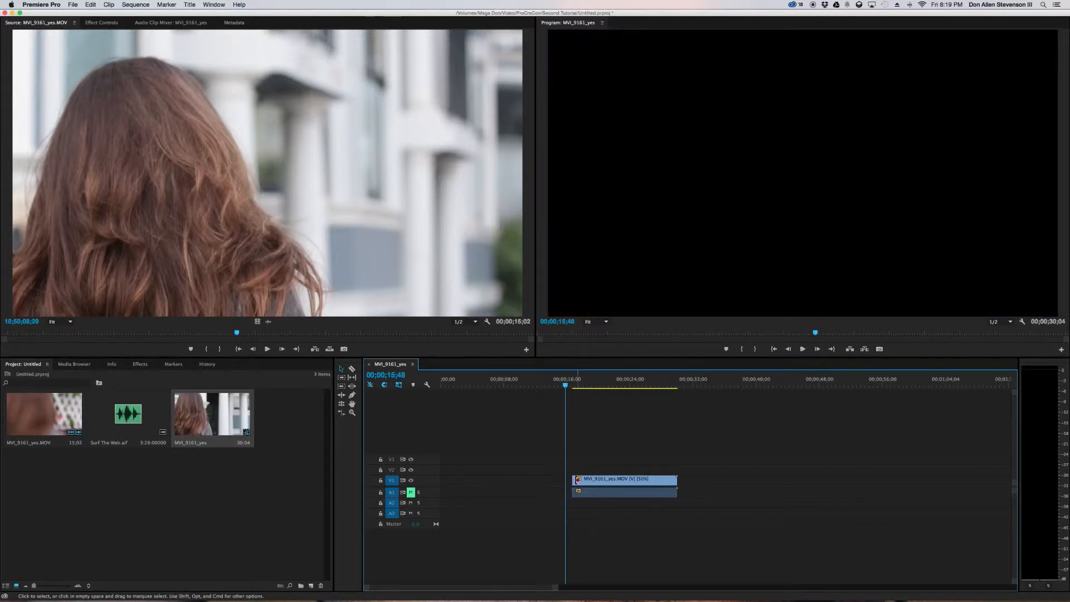
Trim the remaining MVI_9161_yes.MOV clip to about 10;56 long and move it to the beginning of the sequence.
{"action": "left_click", "coordinate": [610, 485]}
{"action": "left_click_drag", "start_coordinate": [574, 482], "coordinate": [532, 482]}
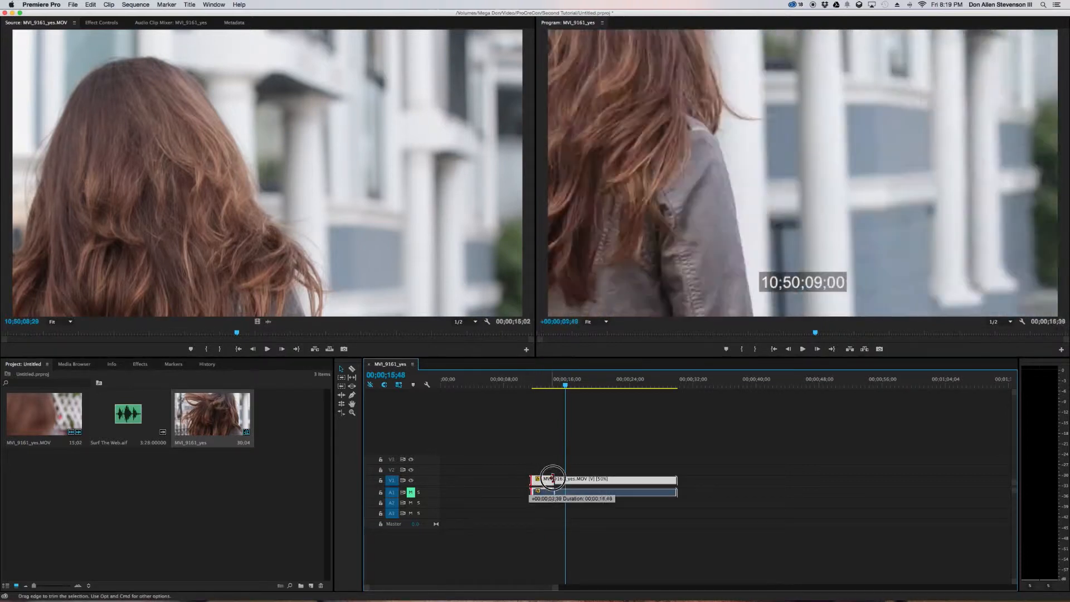
{"action": "left_click_drag", "start_coordinate": [563, 479], "coordinate": [462, 481]}
{"action": "left_click_drag", "start_coordinate": [460, 380], "coordinate": [420, 385]}
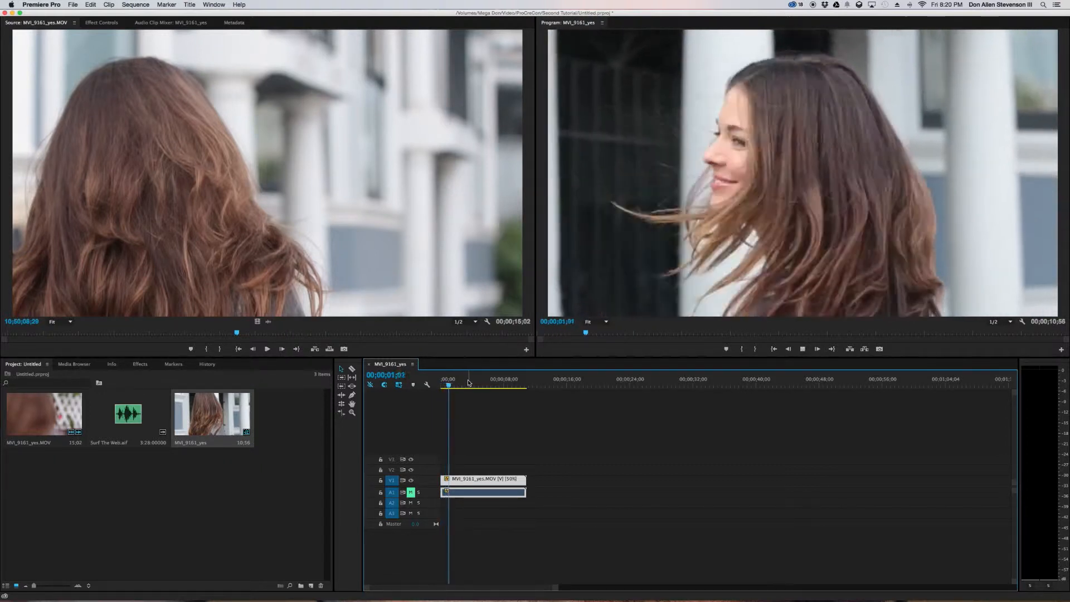
{"action": "key", "text": "space"}
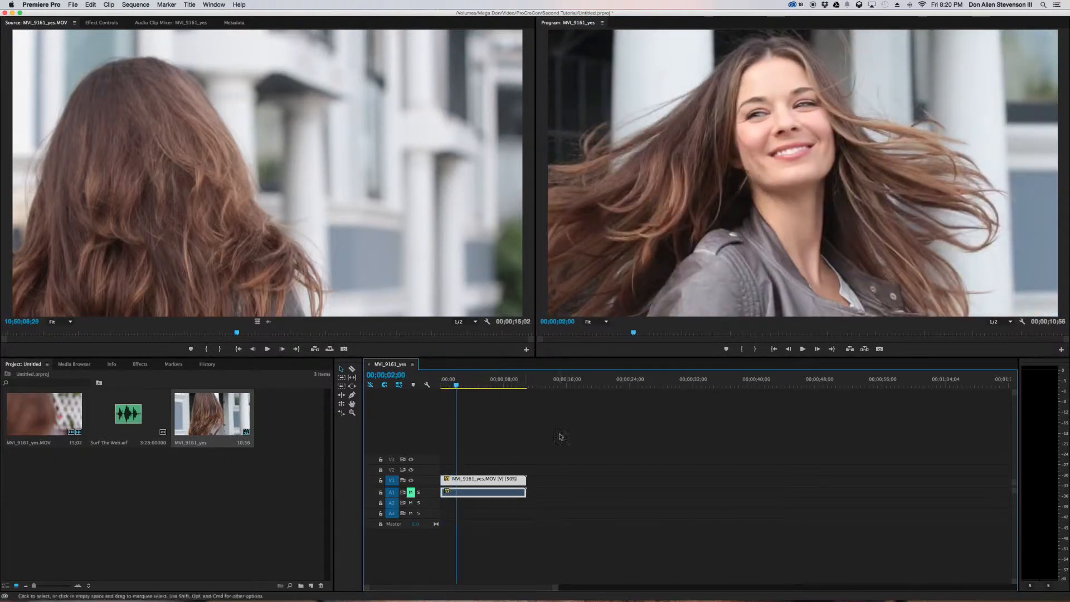
Open Surf The Web.aif in the source monitor and place it on audio track A3 directly after the video clip.
{"action": "double_click", "coordinate": [154, 412]}
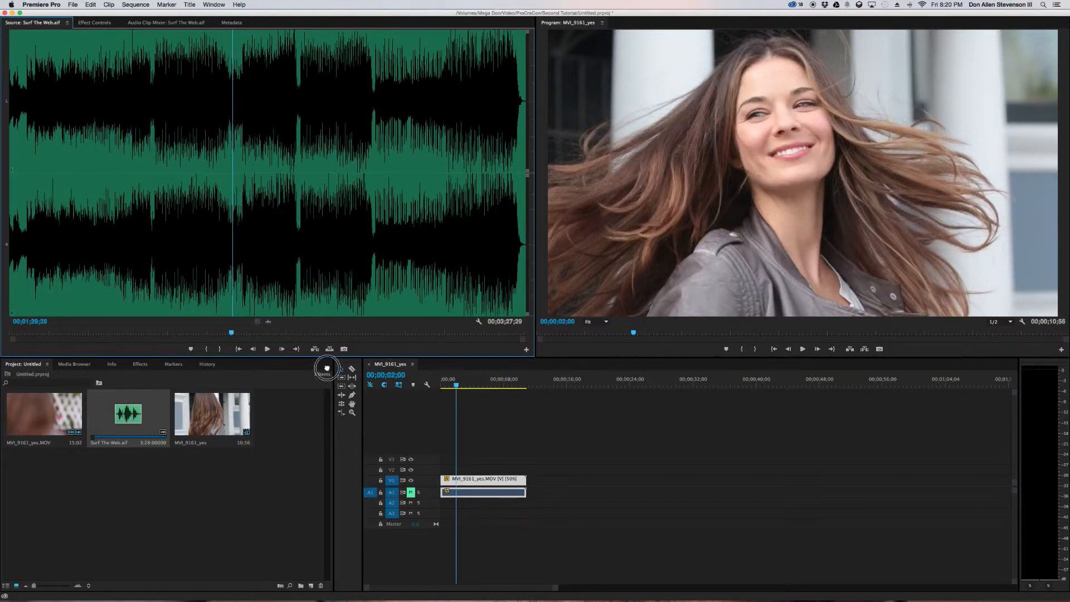
{"action": "left_click", "coordinate": [212, 499]}
{"action": "left_click_drag", "start_coordinate": [110, 407], "coordinate": [526, 514]}
Split the music clip on A3 with the Razor tool at about 20 seconds and delete everything after the cut.
{"action": "left_click_drag", "start_coordinate": [552, 380], "coordinate": [585, 382]}
{"action": "left_click", "coordinate": [596, 513]}
{"action": "key", "text": "c"}
{"action": "left_click", "coordinate": [599, 513]}
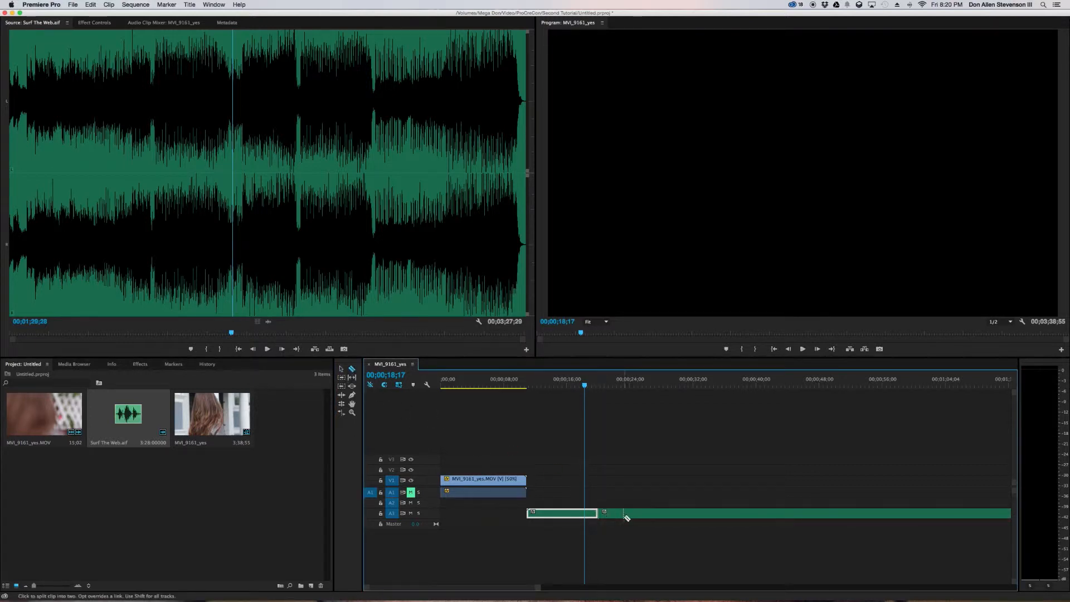
{"action": "key", "text": "q"}
{"action": "key", "text": "super+z"}
{"action": "key", "text": "v"}
{"action": "left_click", "coordinate": [637, 515]}
{"action": "key", "text": "Delete"}
Align the music clip on A3 with the full length of the video clip and play the sequence from the start.
{"action": "left_click_drag", "start_coordinate": [574, 515], "coordinate": [526, 514]}
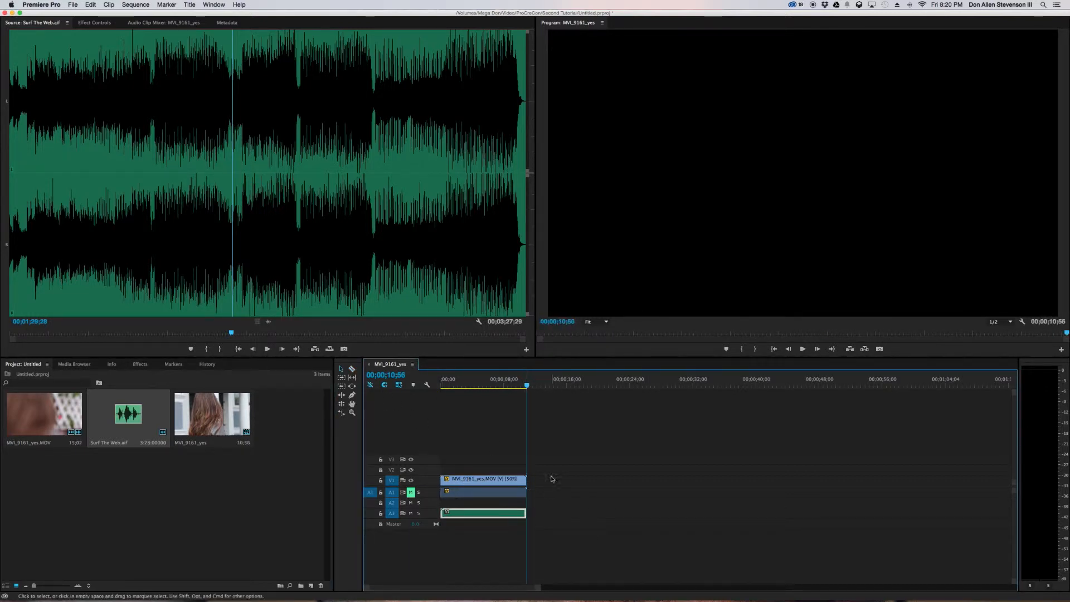
{"action": "left_click_drag", "start_coordinate": [460, 381], "coordinate": [441, 381]}
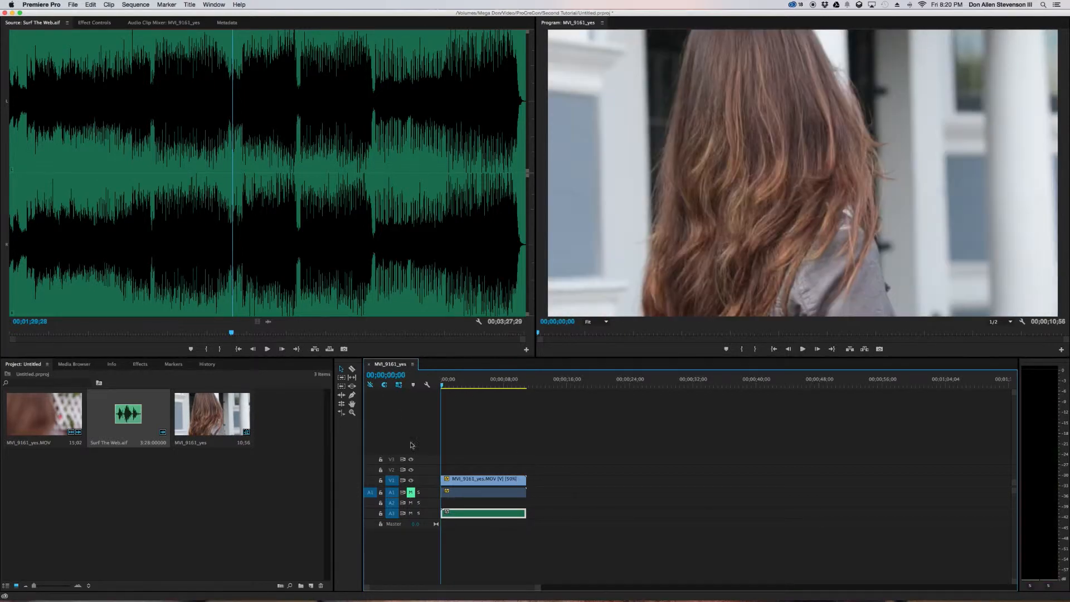
{"action": "key", "text": "space"}
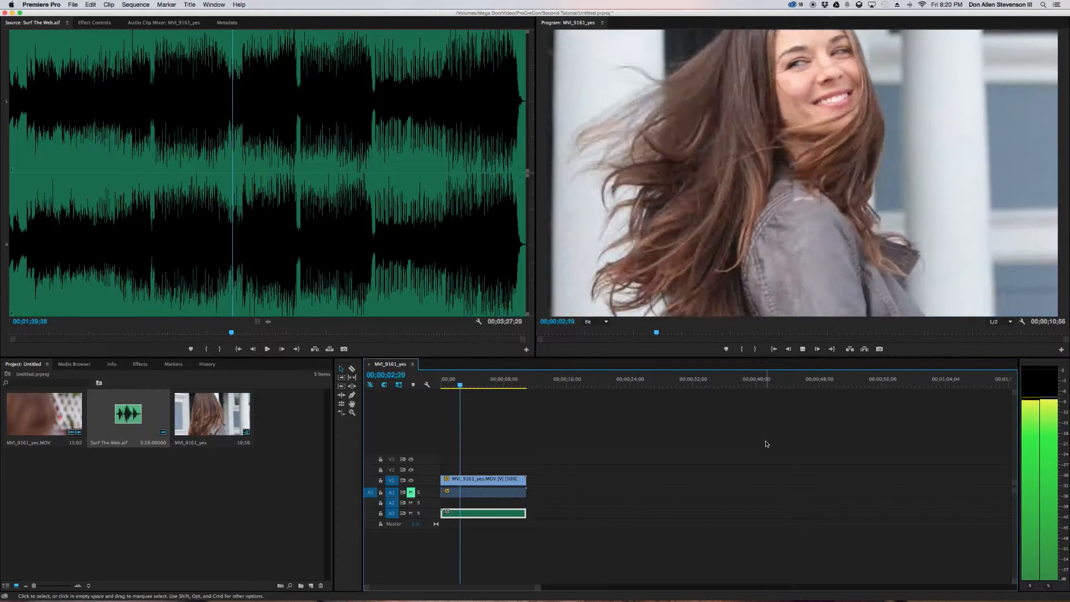
{"action": "key", "text": "space"}
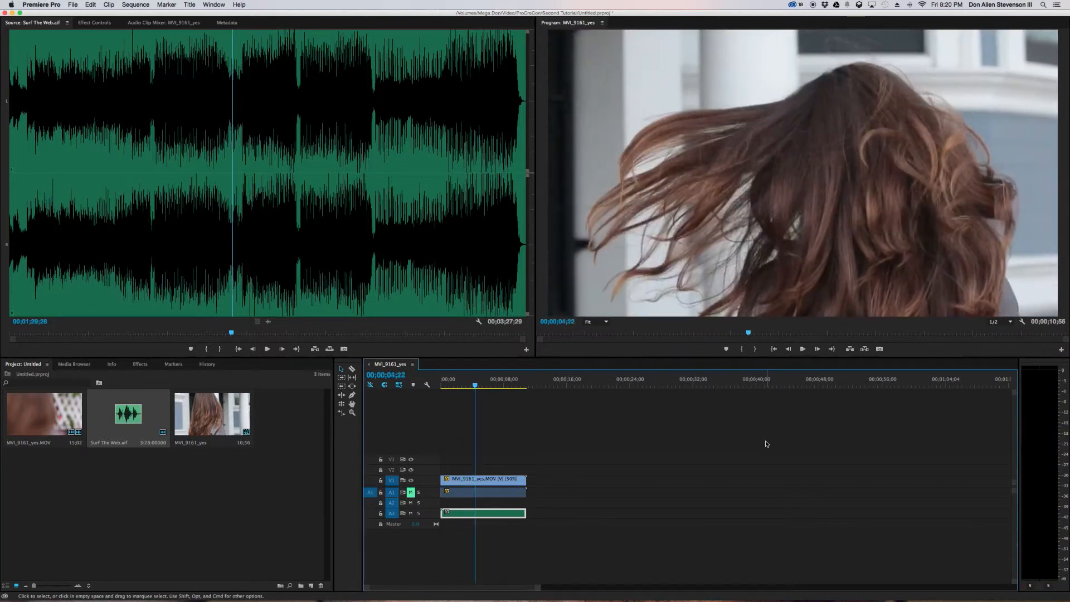
{"action": "mouse_move", "coordinate": [463, 384]}
{"action": "left_mouse_down"}
{"action": "mouse_move", "coordinate": [440, 385]}
{"action": "mouse_move", "coordinate": [459, 392]}
{"action": "left_mouse_up"}
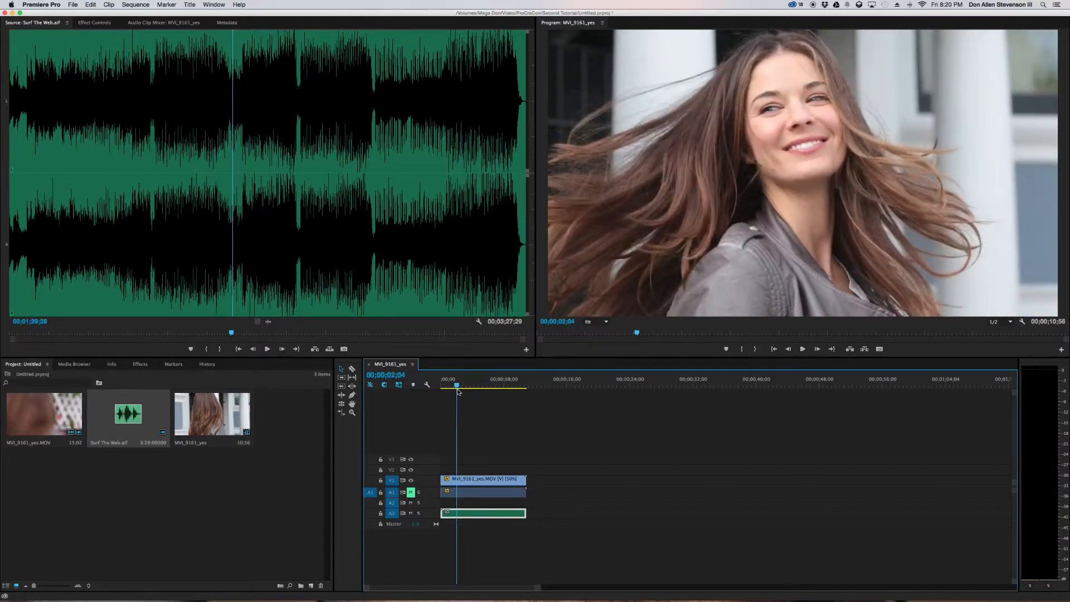
{"action": "left_click", "coordinate": [1004, 322]}
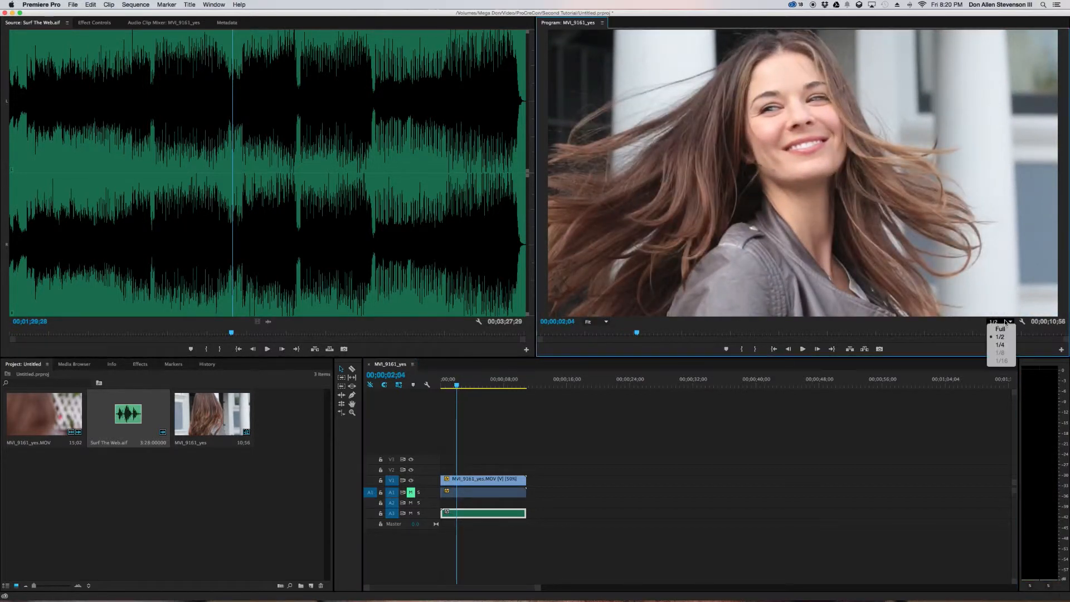
{"action": "left_click", "coordinate": [968, 331]}
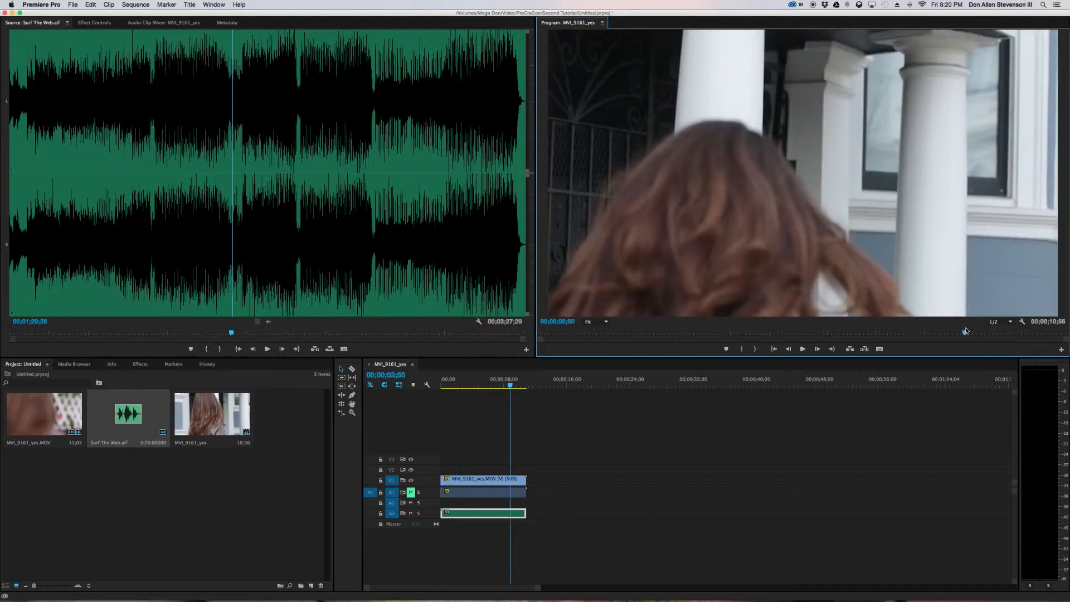
Find the Fast Color Corrector effect by searching "fast color" and apply it to the MVI_9161_yes.MOV clip.
{"action": "left_click", "coordinate": [454, 382]}
{"action": "left_click_drag", "start_coordinate": [454, 383], "coordinate": [455, 382]}
{"action": "left_click", "coordinate": [468, 480]}
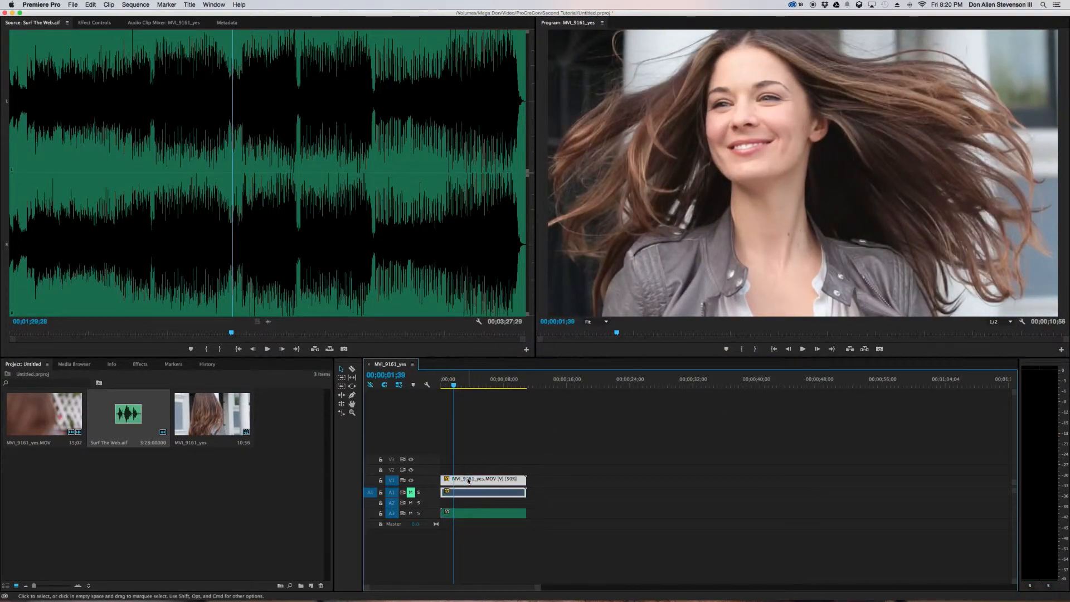
{"action": "left_click", "coordinate": [140, 364]}
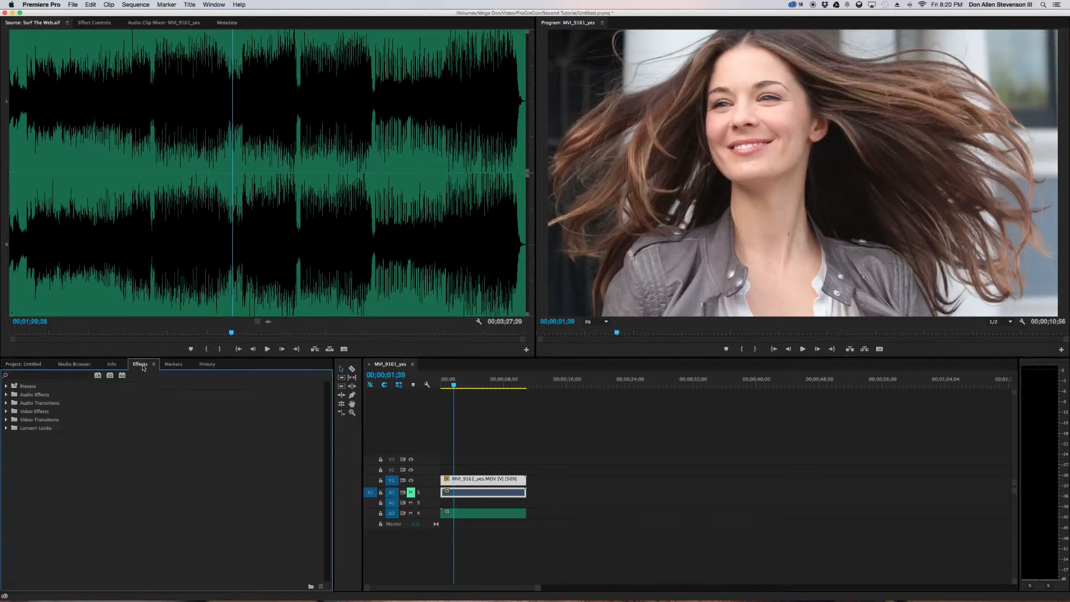
{"action": "left_click", "coordinate": [48, 375]}
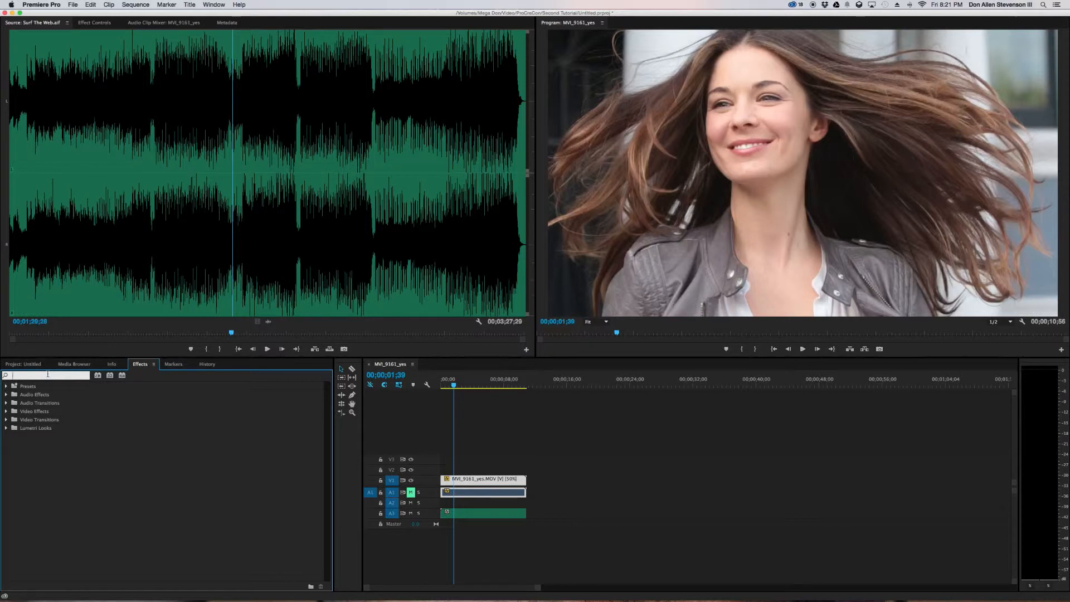
{"action": "type", "text": "fast color"}
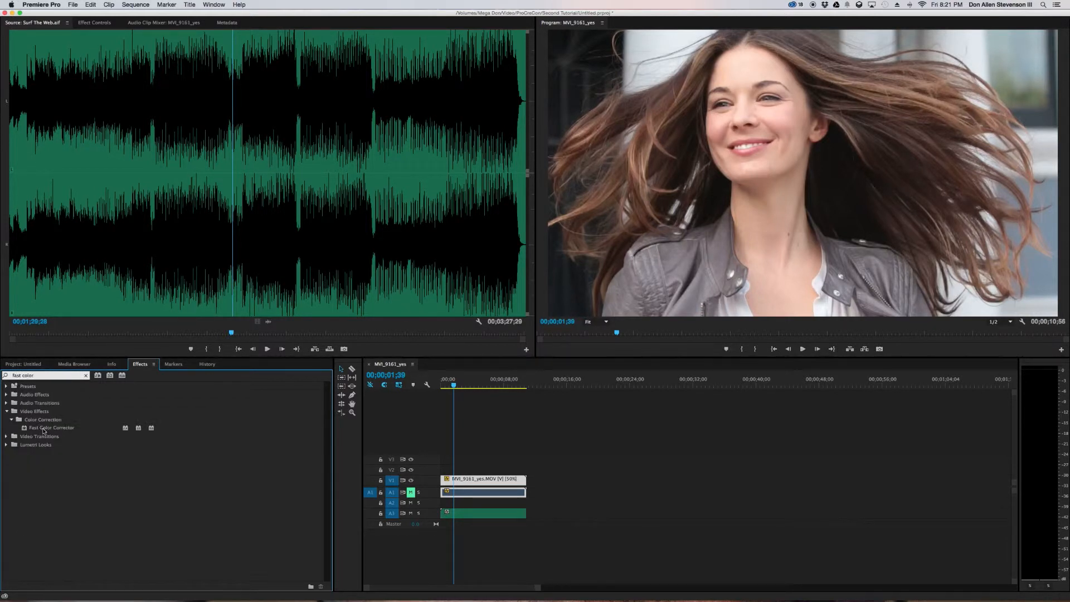
{"action": "left_click_drag", "start_coordinate": [44, 430], "coordinate": [478, 485]}
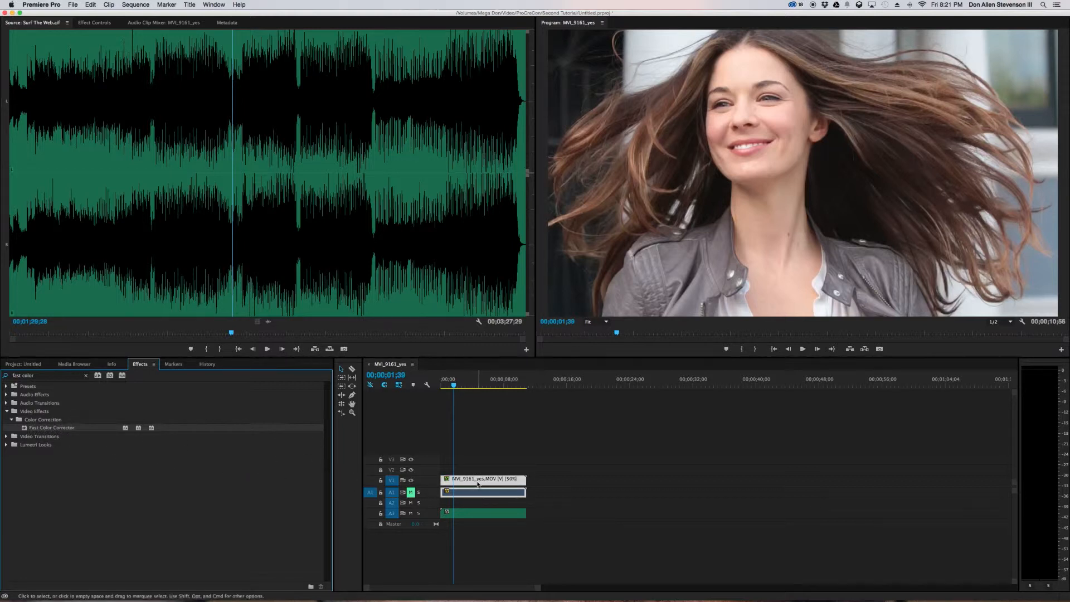
Shift the Fast Color Corrector's hue balance toward blue, with a balance magnitude of about 27.
{"action": "left_click", "coordinate": [446, 481]}
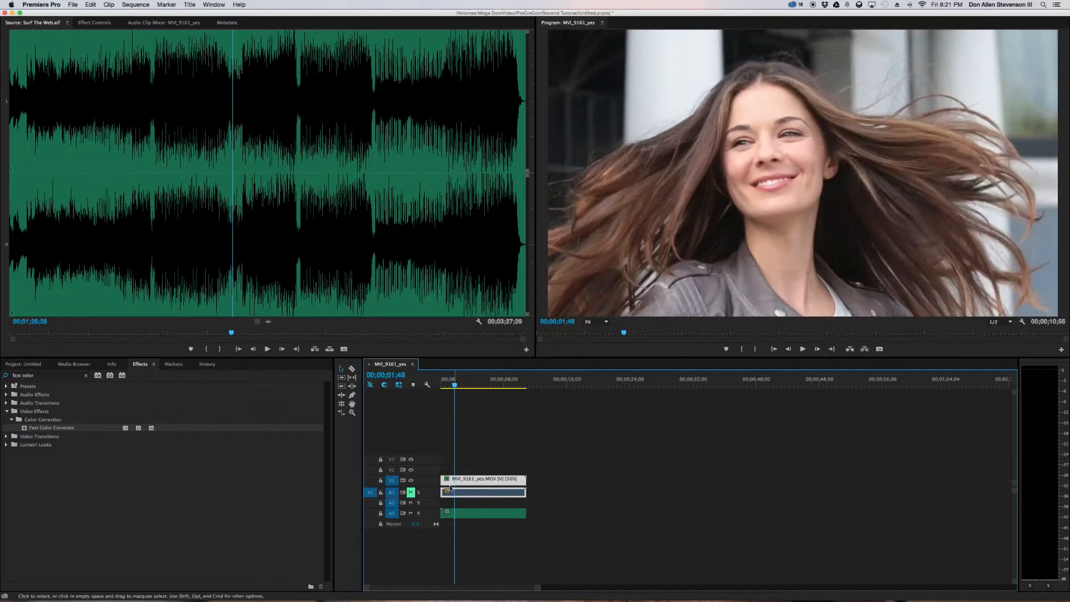
{"action": "left_click", "coordinate": [475, 482]}
{"action": "left_click", "coordinate": [96, 25]}
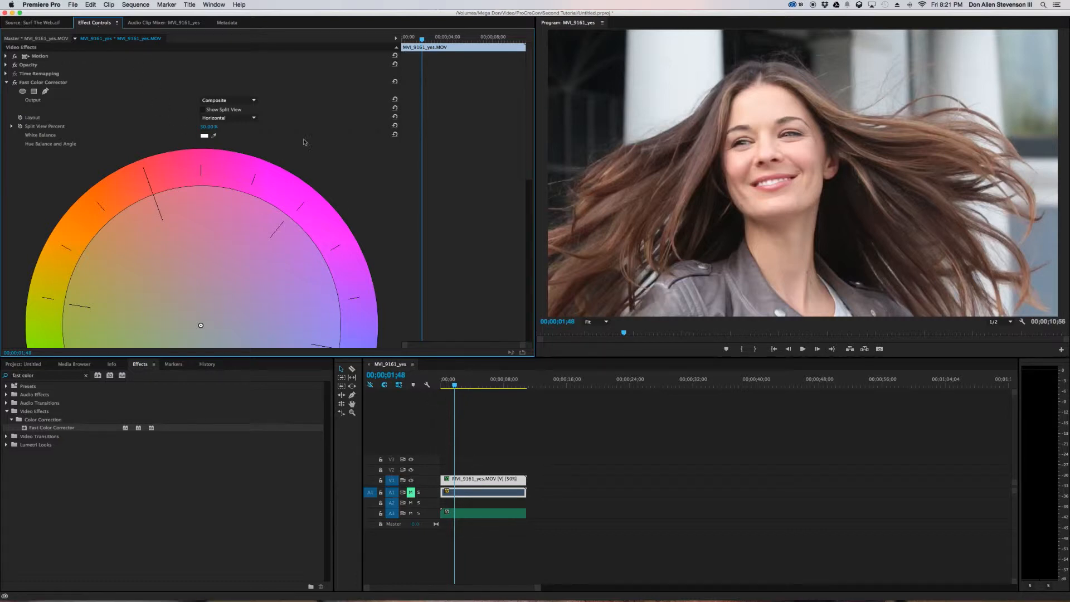
{"action": "scroll", "coordinate": [377, 188], "scroll_direction": "down", "scroll_amount": 5}
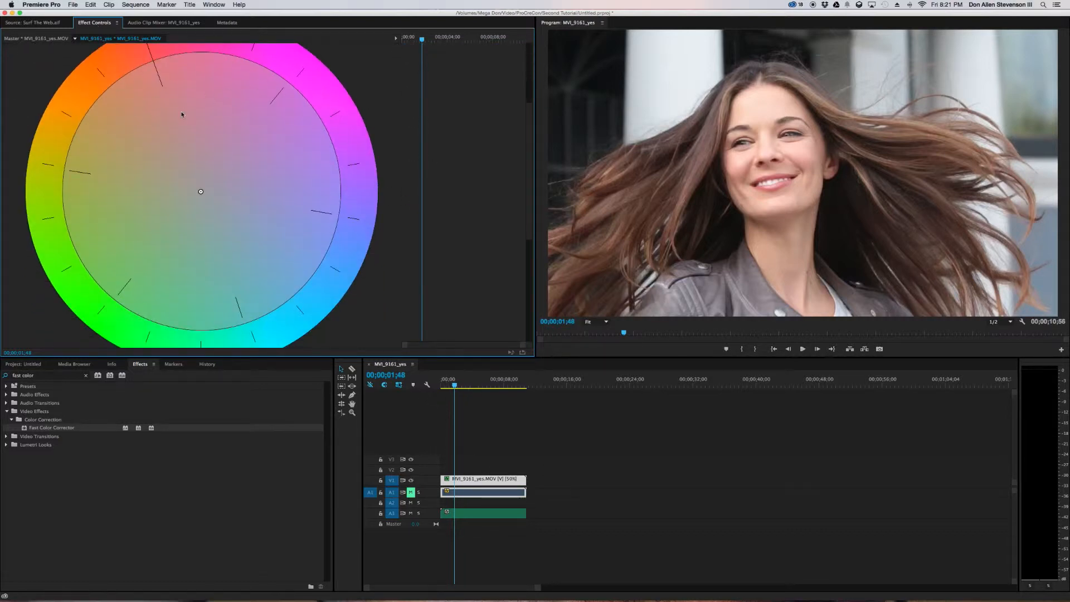
{"action": "mouse_move", "coordinate": [200, 193]}
{"action": "left_mouse_down"}
{"action": "mouse_move", "coordinate": [263, 243]}
{"action": "mouse_move", "coordinate": [333, 273]}
{"action": "mouse_move", "coordinate": [337, 144]}
{"action": "mouse_move", "coordinate": [172, 69]}
{"action": "mouse_move", "coordinate": [72, 174]}
{"action": "mouse_move", "coordinate": [169, 208]}
{"action": "mouse_move", "coordinate": [288, 220]}
{"action": "mouse_move", "coordinate": [227, 194]}
{"action": "mouse_move", "coordinate": [218, 223]}
{"action": "mouse_move", "coordinate": [239, 217]}
{"action": "mouse_move", "coordinate": [193, 191]}
{"action": "mouse_move", "coordinate": [205, 196]}
{"action": "left_mouse_up"}
Raise the Fast Color Corrector's input black level to about 15.4, leaving the output white level at 255.
{"action": "scroll", "coordinate": [305, 206], "scroll_direction": "down", "scroll_amount": 6}
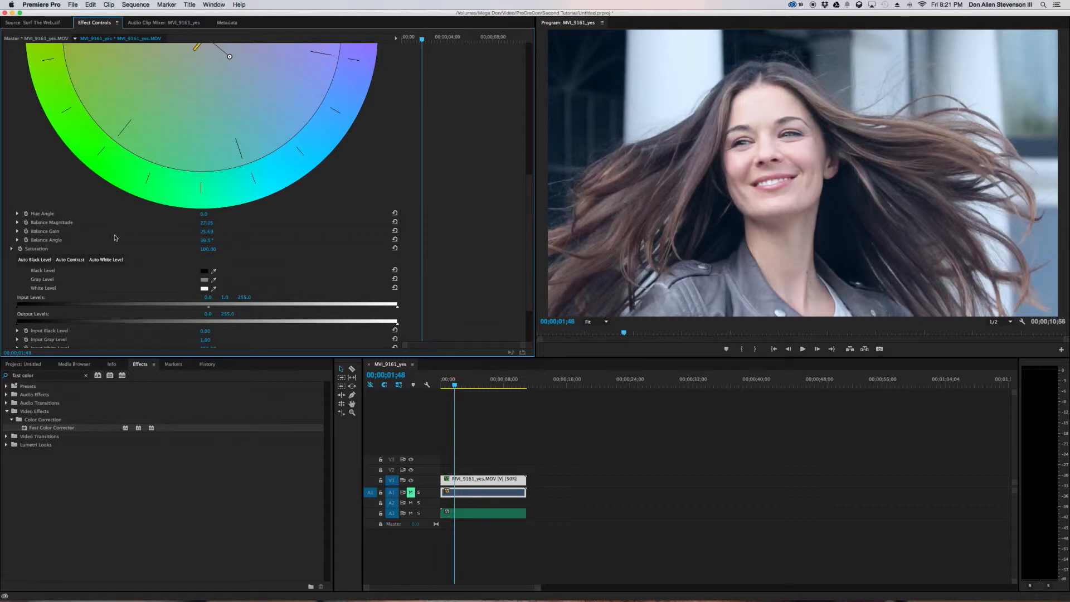
{"action": "scroll", "coordinate": [115, 238], "scroll_direction": "down", "scroll_amount": 2}
{"action": "scroll", "coordinate": [46, 212], "scroll_direction": "down", "scroll_amount": 1}
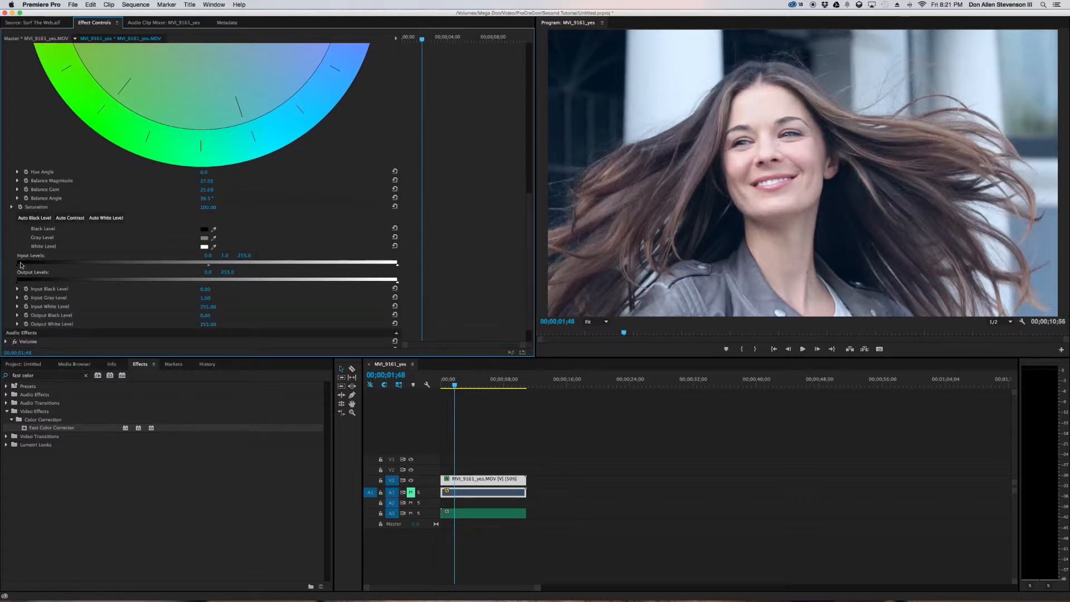
{"action": "left_click_drag", "start_coordinate": [18, 266], "coordinate": [40, 266]}
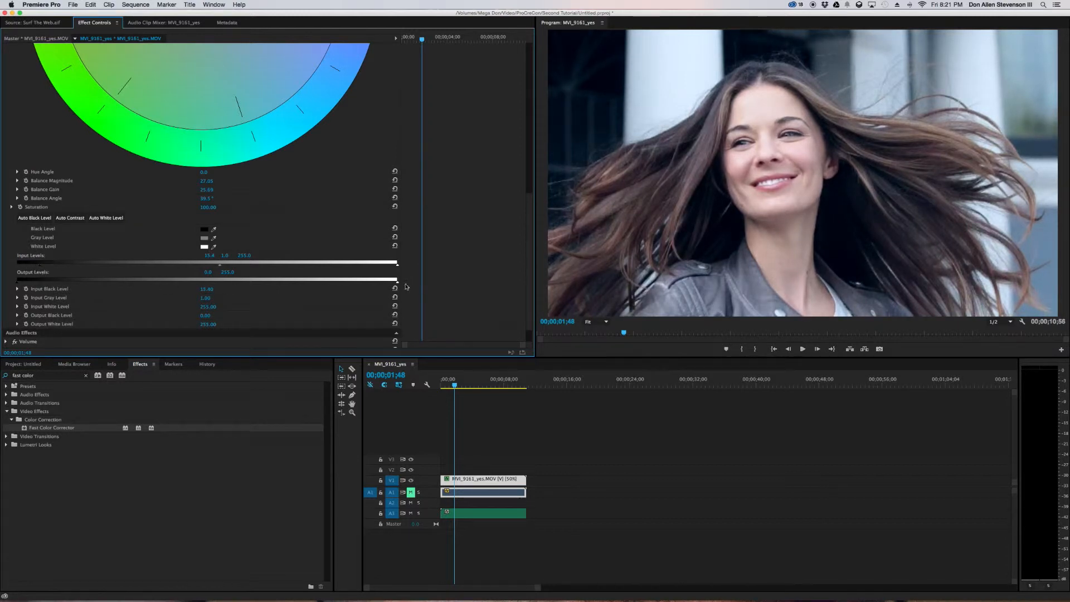
{"action": "left_click_drag", "start_coordinate": [397, 284], "coordinate": [397, 263]}
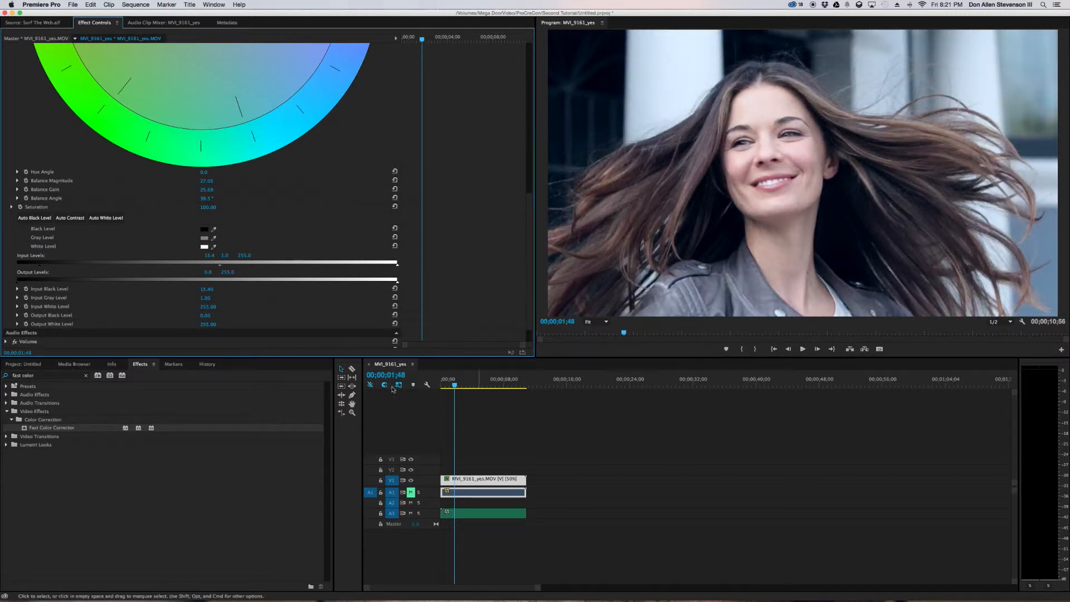
Play the sequence from the beginning to check the color correction.
{"action": "key", "text": "Home"}
{"action": "key", "text": "space"}
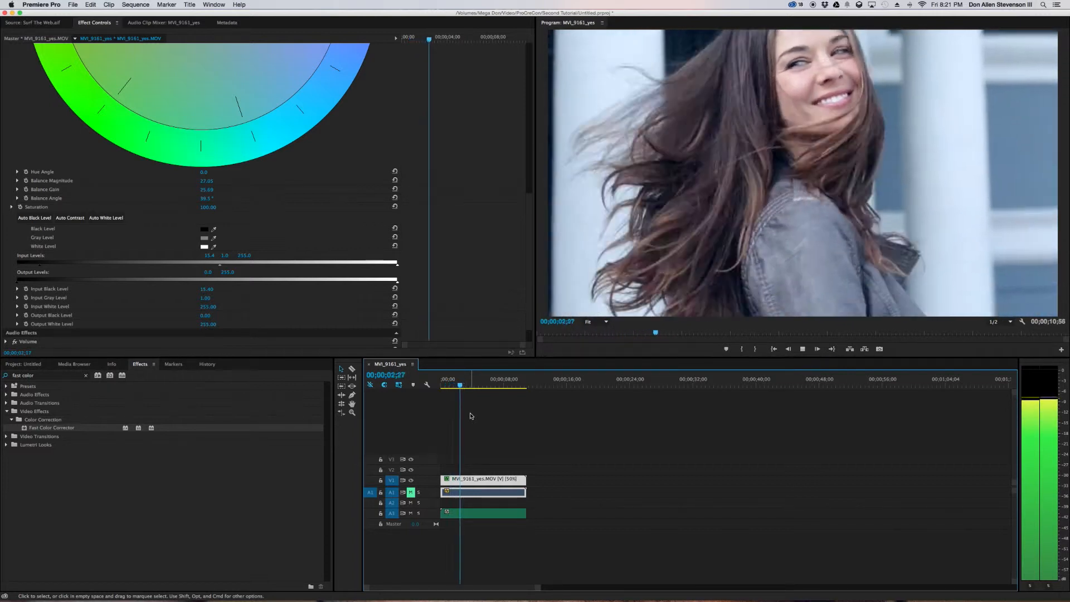
{"action": "key", "text": "space"}
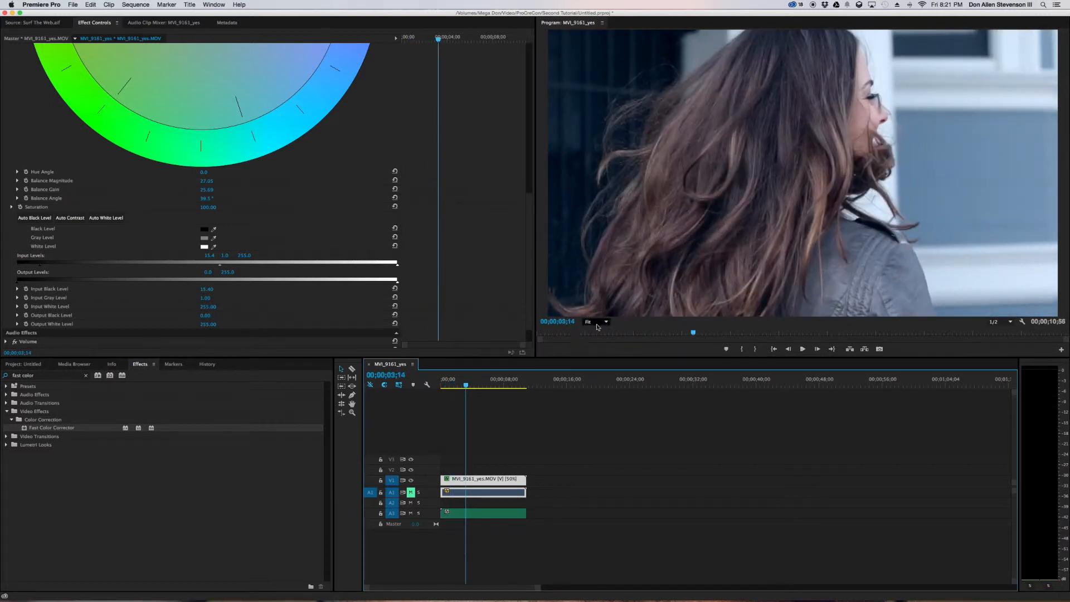
Try Full playback resolution for the program preview, restore it to 1/2, and return the playhead to the sequence start.
{"action": "left_click", "coordinate": [1003, 323]}
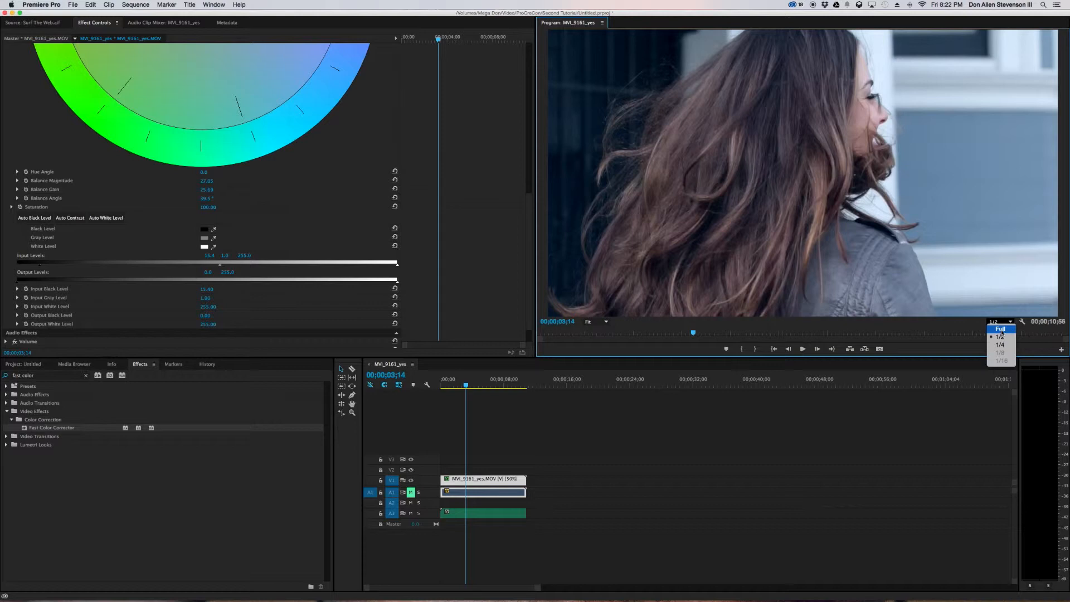
{"action": "left_click", "coordinate": [1002, 338]}
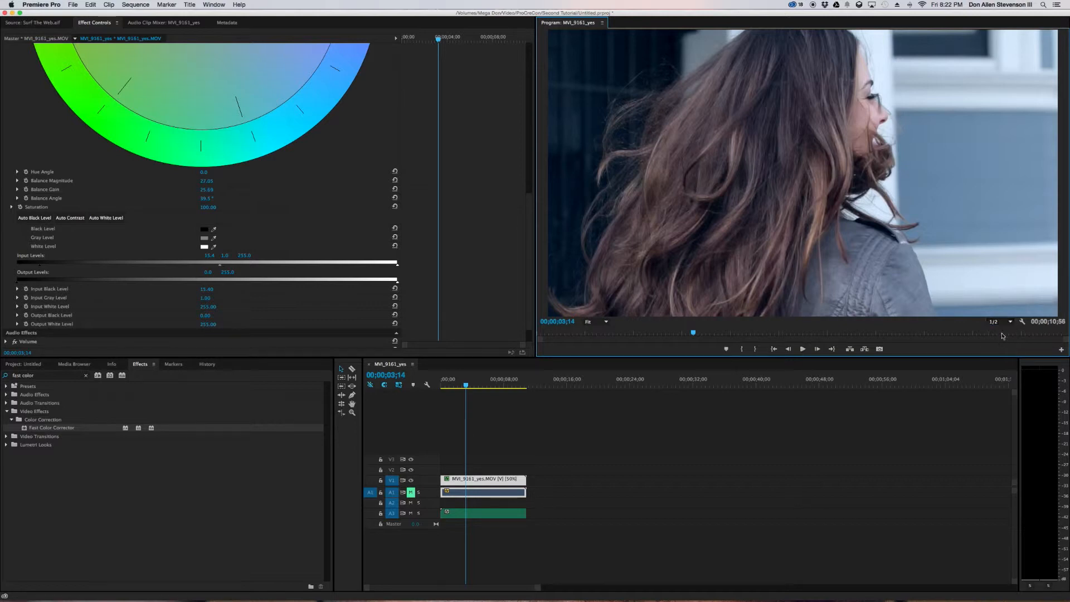
{"action": "left_click", "coordinate": [1008, 322]}
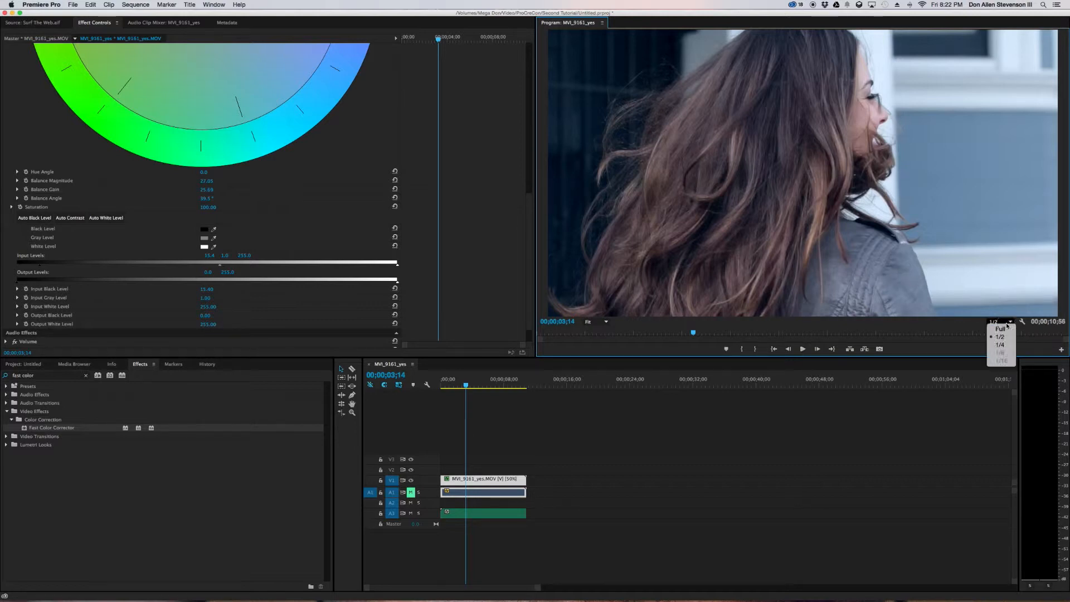
{"action": "left_click", "coordinate": [1008, 333]}
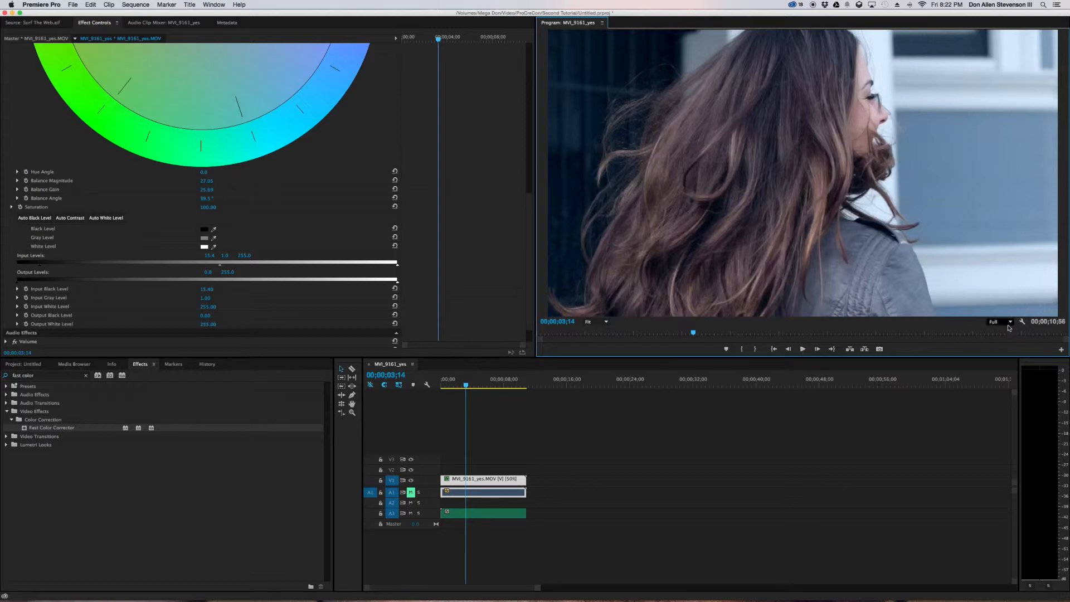
{"action": "left_click", "coordinate": [1011, 323]}
{"action": "left_click", "coordinate": [1003, 337]}
{"action": "left_click_drag", "start_coordinate": [466, 384], "coordinate": [432, 384]}
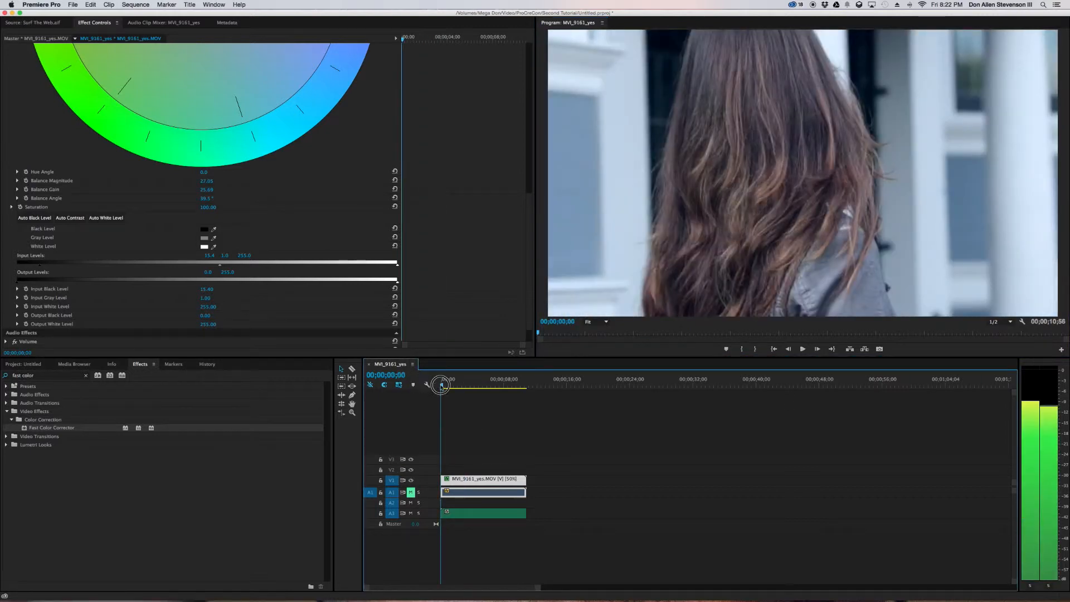
Play back the color-corrected sequence at 1/2 resolution, return the playhead to the start, and deselect the clip.
{"action": "key", "text": "space"}
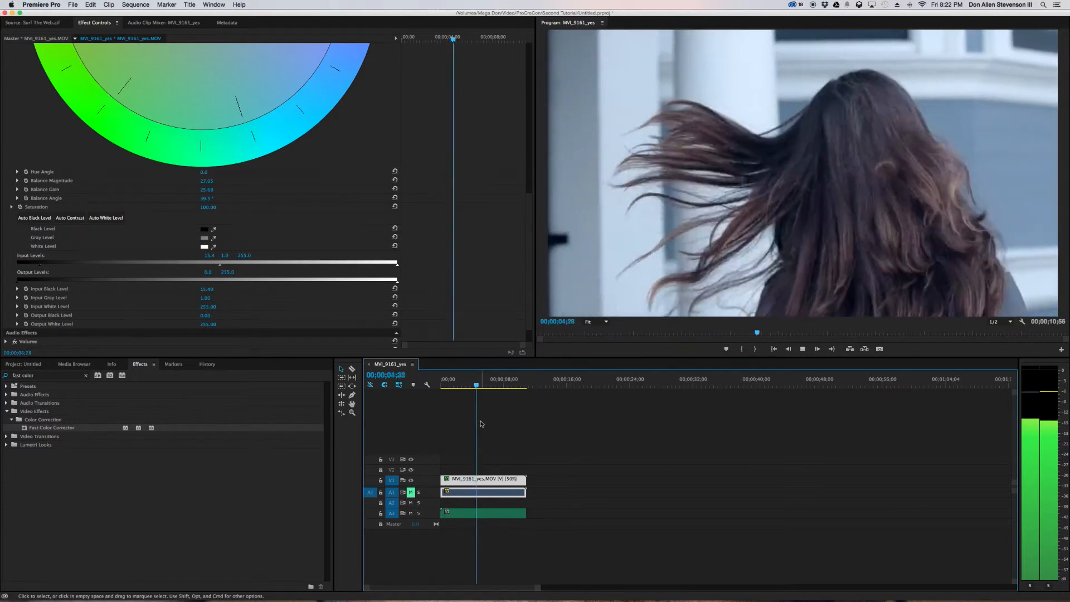
{"action": "left_click_drag", "start_coordinate": [449, 380], "coordinate": [406, 383]}
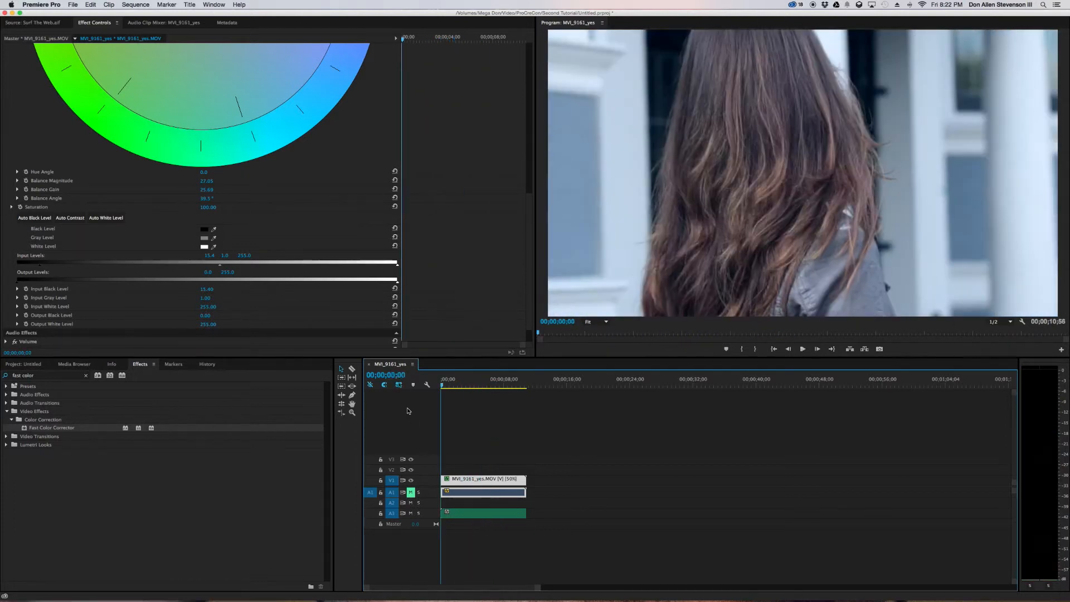
{"action": "left_click", "coordinate": [477, 428]}
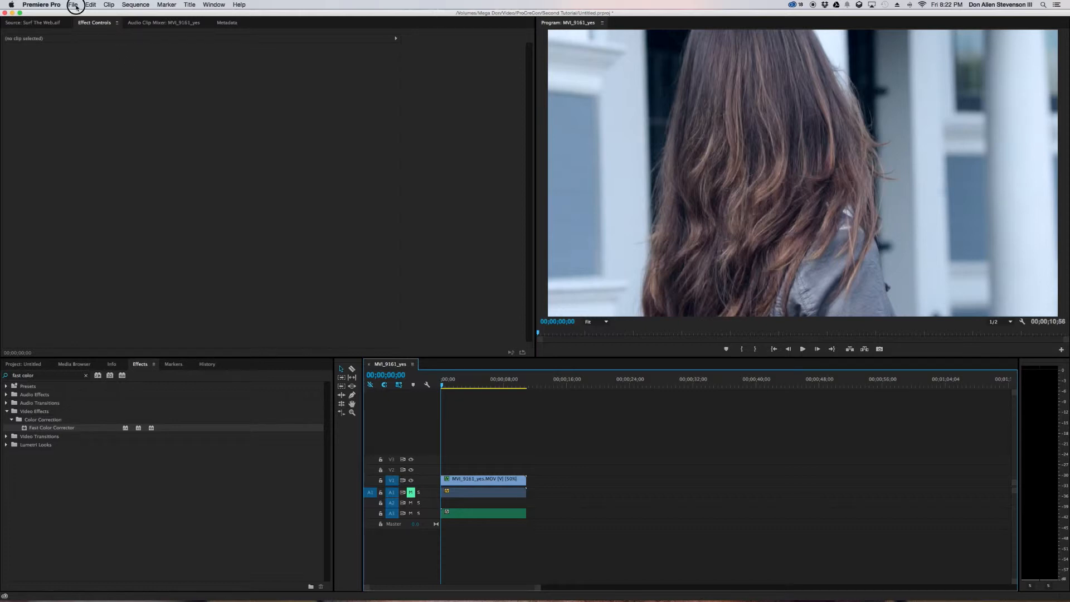
Open the media export settings for the sequence, check the available formats, and keep H.264.
{"action": "left_click", "coordinate": [74, 5]}
{"action": "mouse_move", "coordinate": [130, 225]}
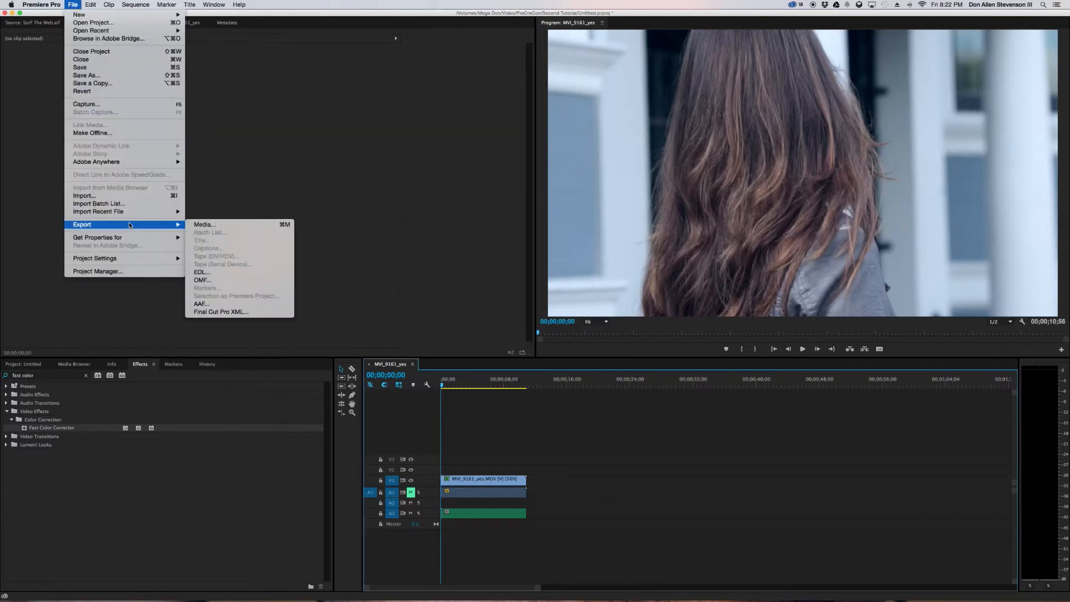
{"action": "left_click", "coordinate": [196, 228]}
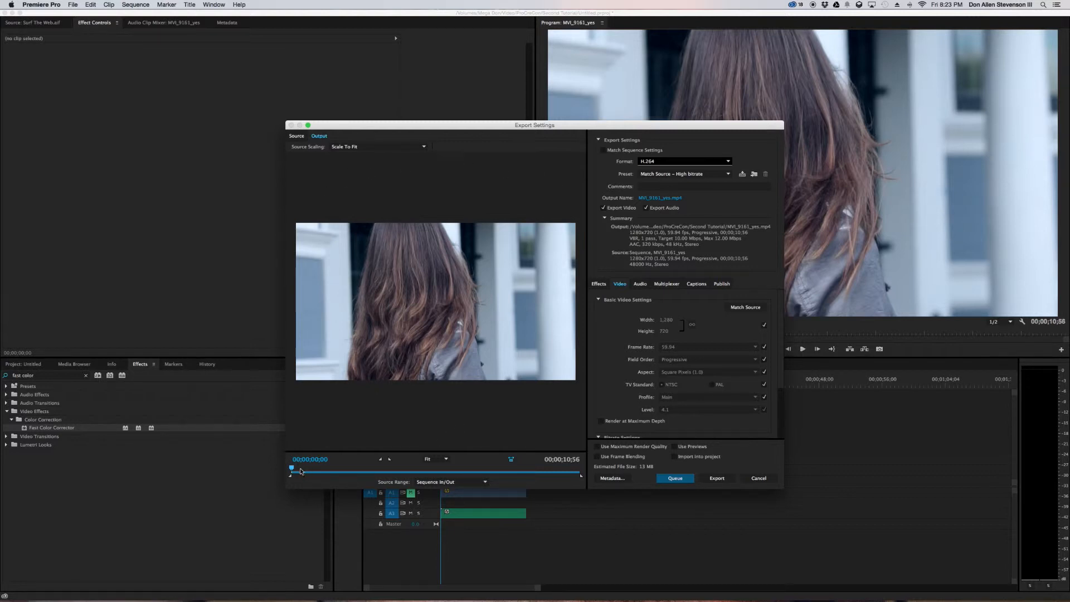
{"action": "mouse_move", "coordinate": [291, 470]}
{"action": "left_mouse_down"}
{"action": "mouse_move", "coordinate": [581, 474]}
{"action": "mouse_move", "coordinate": [291, 470]}
{"action": "left_mouse_up"}
{"action": "left_click", "coordinate": [679, 163]}
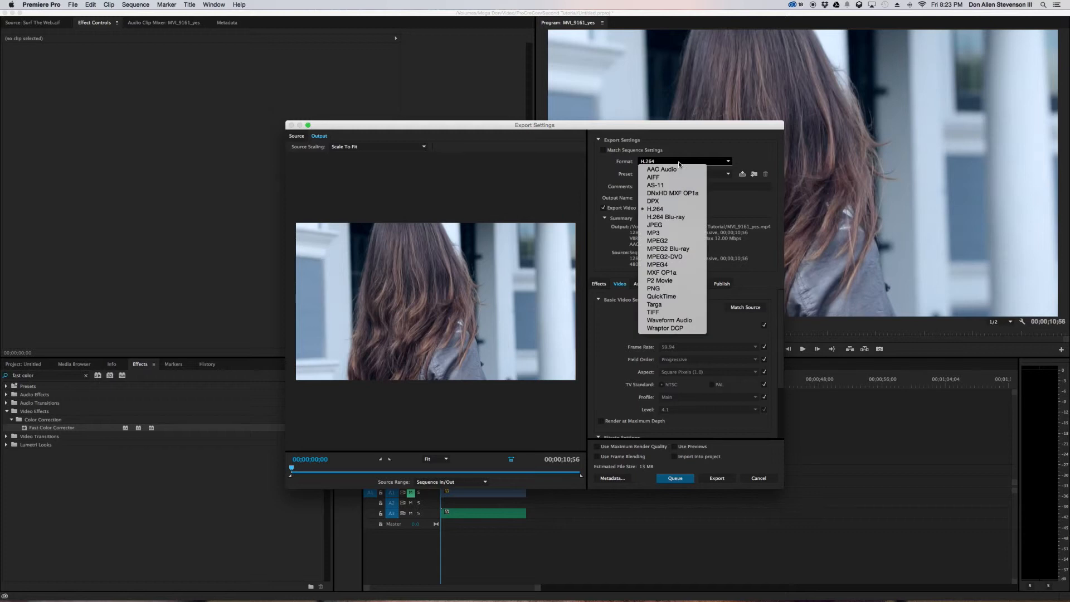
{"action": "left_click", "coordinate": [679, 163]}
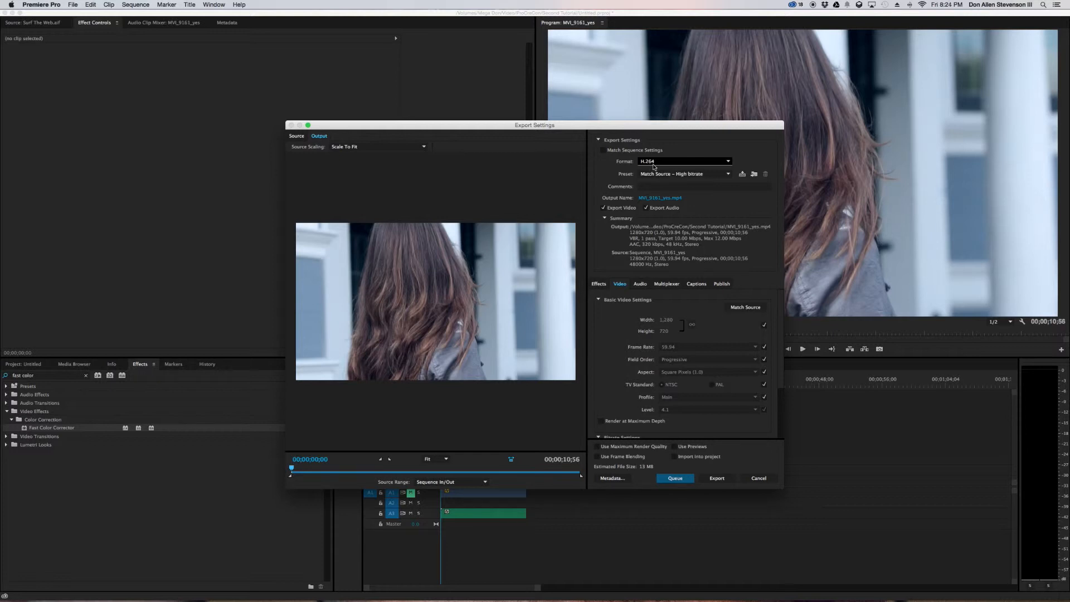
Set the export preset to YouTube 720p HD.
{"action": "left_click", "coordinate": [707, 175]}
{"action": "scroll", "coordinate": [711, 393], "scroll_direction": "down", "scroll_amount": 10}
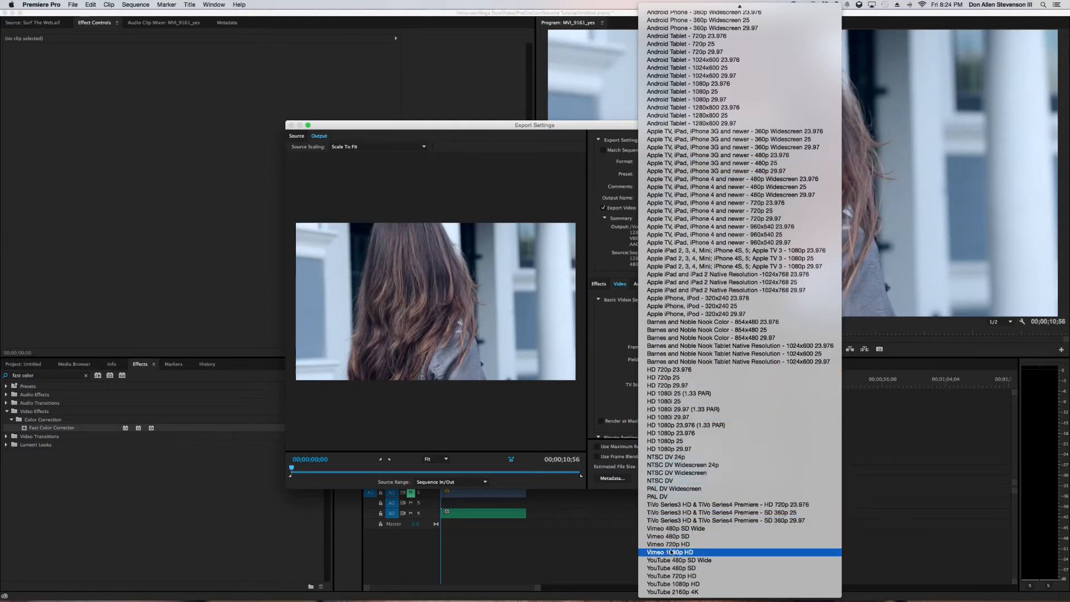
{"action": "left_click", "coordinate": [683, 577]}
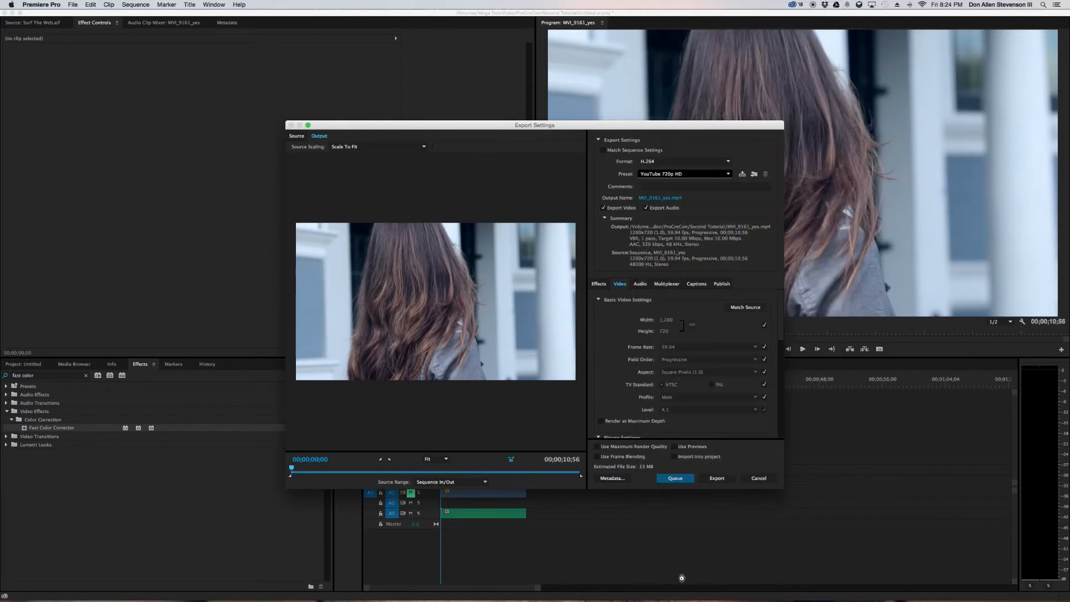
Name the output file "my tut" in the Second Tutorial folder and export the sequence.
{"action": "left_click", "coordinate": [658, 198]}
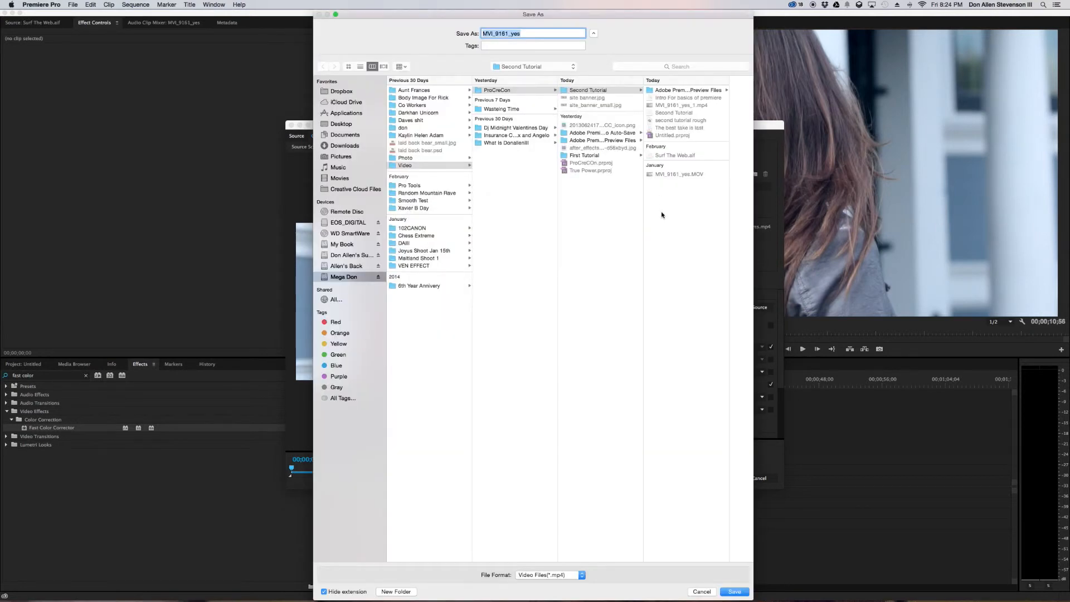
{"action": "type", "text": "my tut"}
{"action": "left_click", "coordinate": [613, 90]}
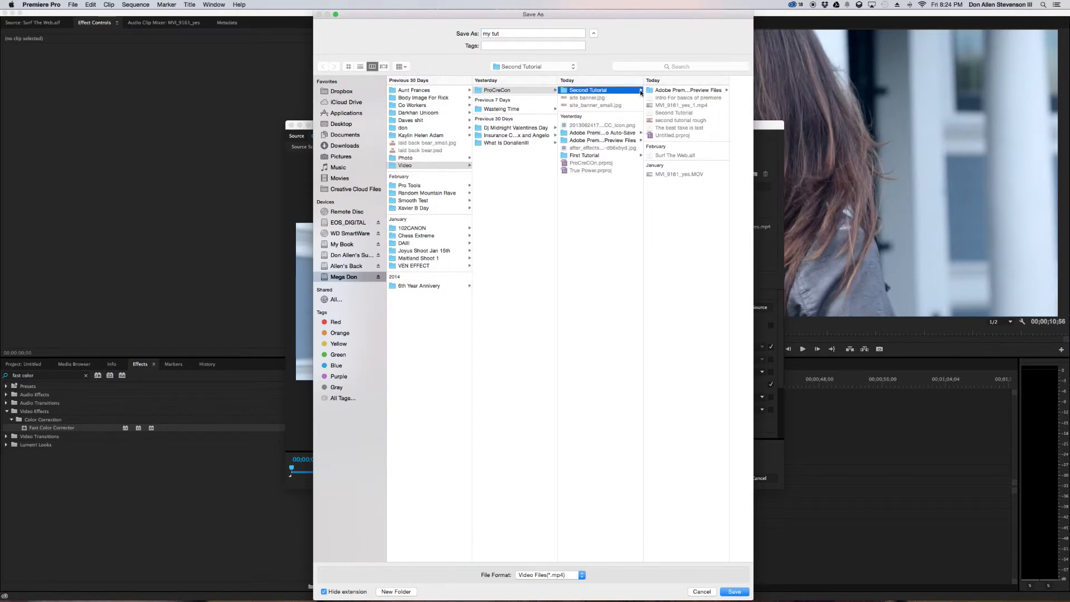
{"action": "left_click", "coordinate": [734, 592]}
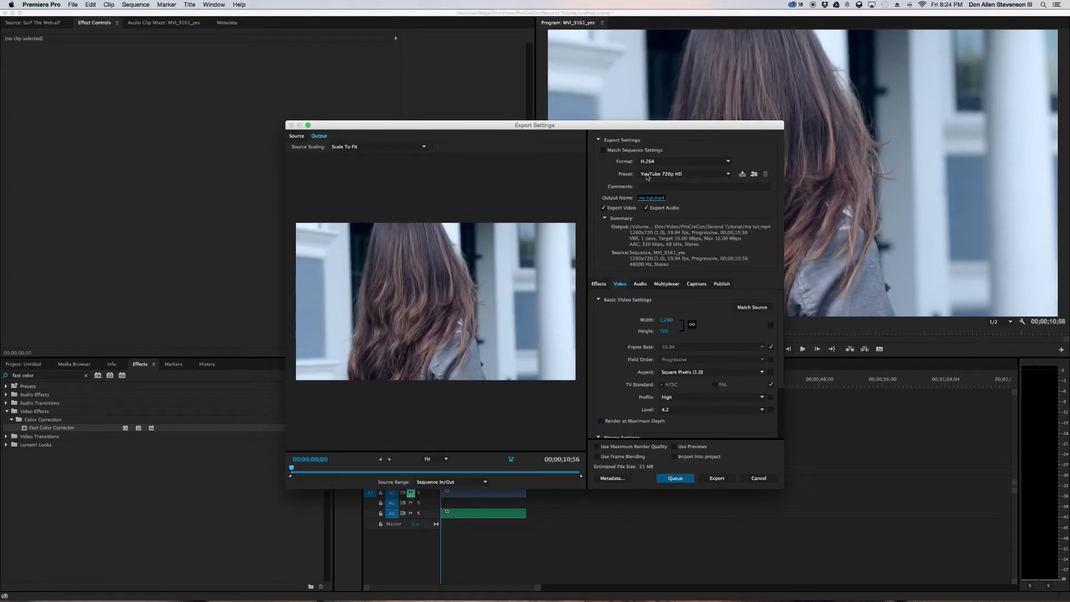
{"action": "left_click", "coordinate": [720, 479]}
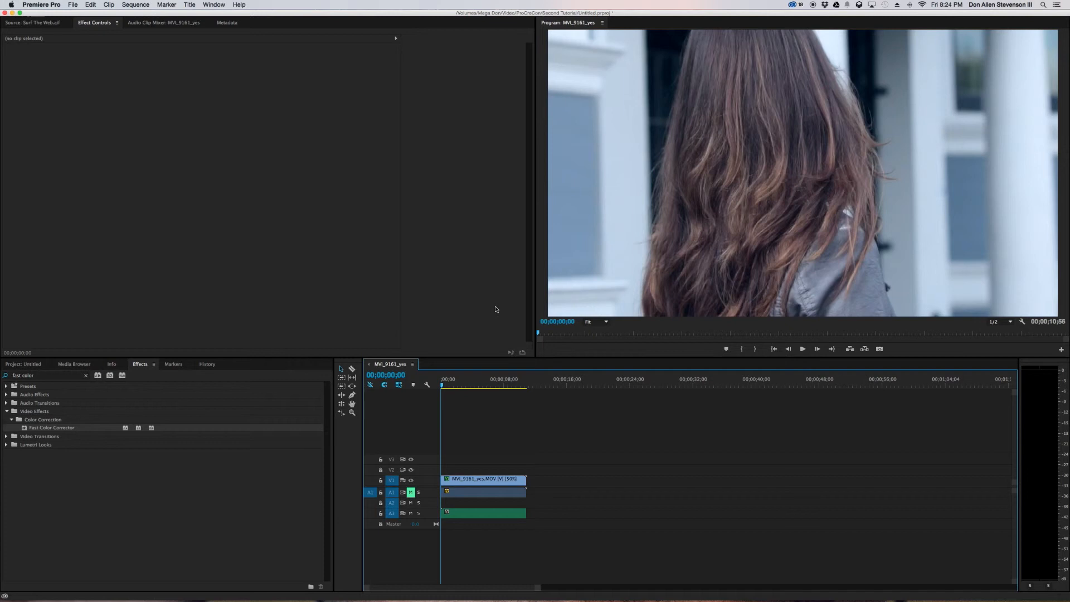
Switch to the desktop in Finder and browse the Mega Don drive to Video > ProCreCon > Second Tutorial.
{"action": "key", "text": "ctrl+Up"}
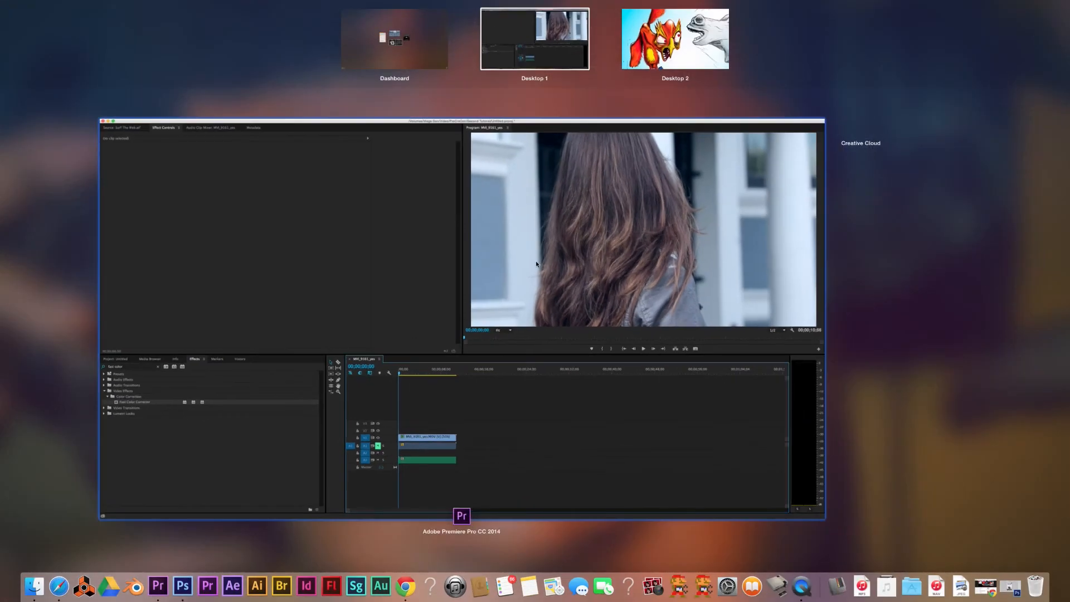
{"action": "left_click", "coordinate": [640, 169]}
{"action": "key", "text": "F11"}
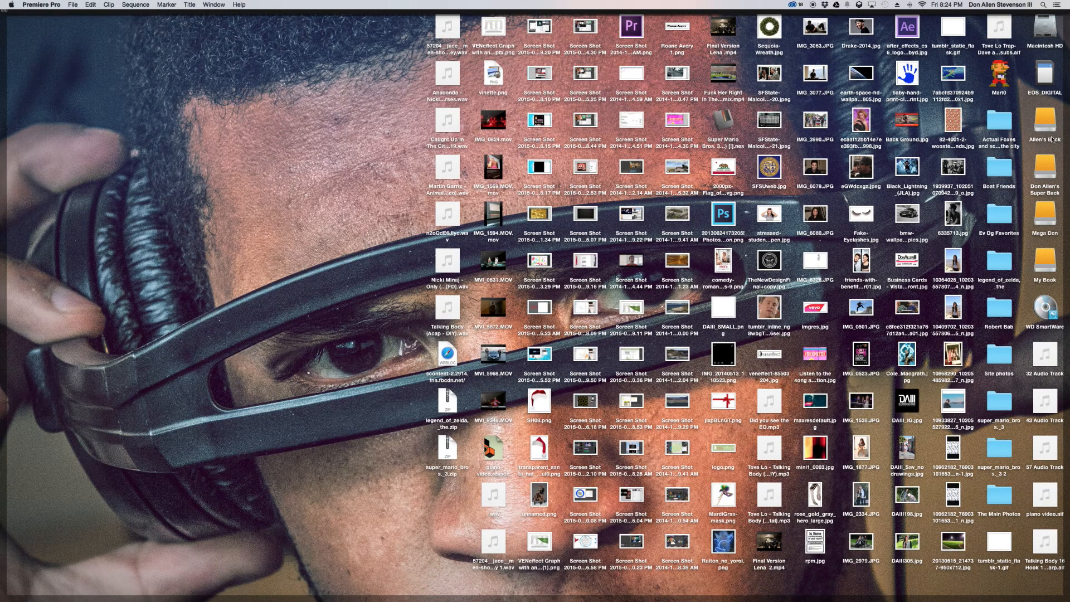
{"action": "left_click", "coordinate": [1049, 208]}
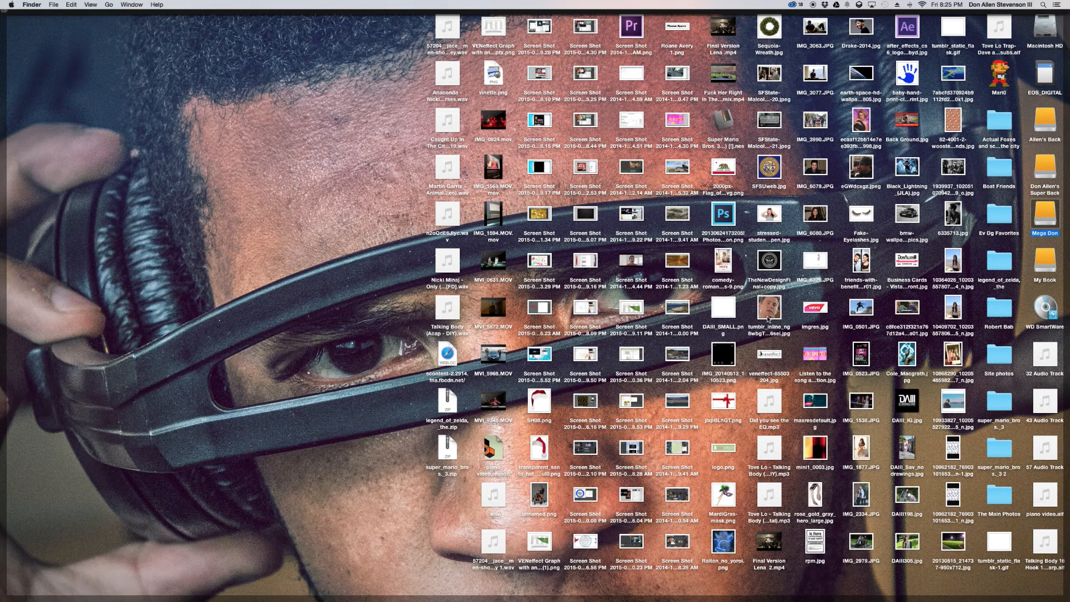
{"action": "key", "text": "super+o"}
{"action": "left_click", "coordinate": [742, 205]}
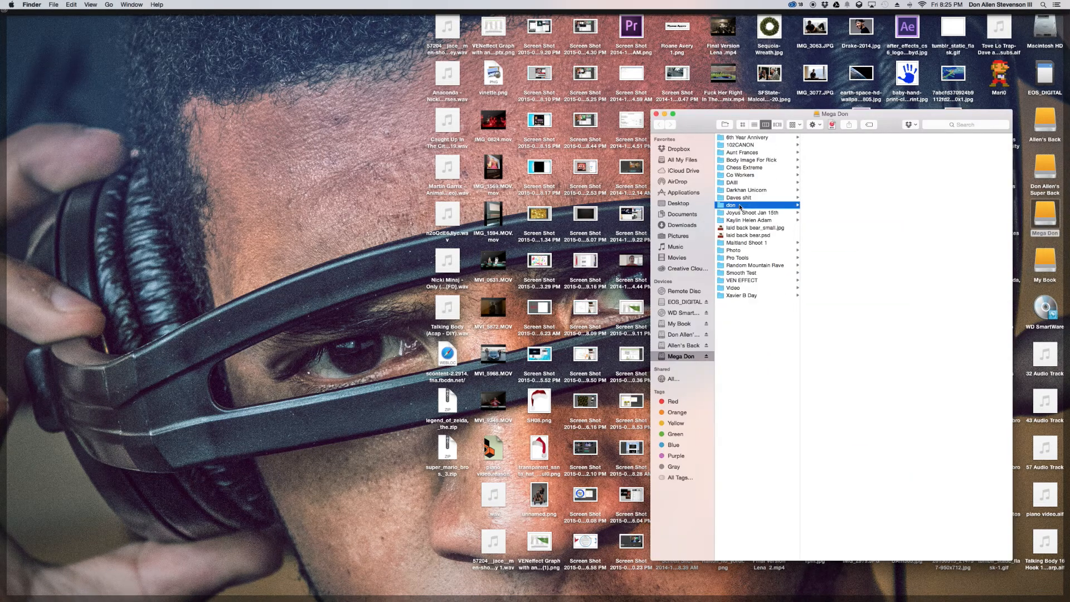
{"action": "left_click", "coordinate": [739, 289]}
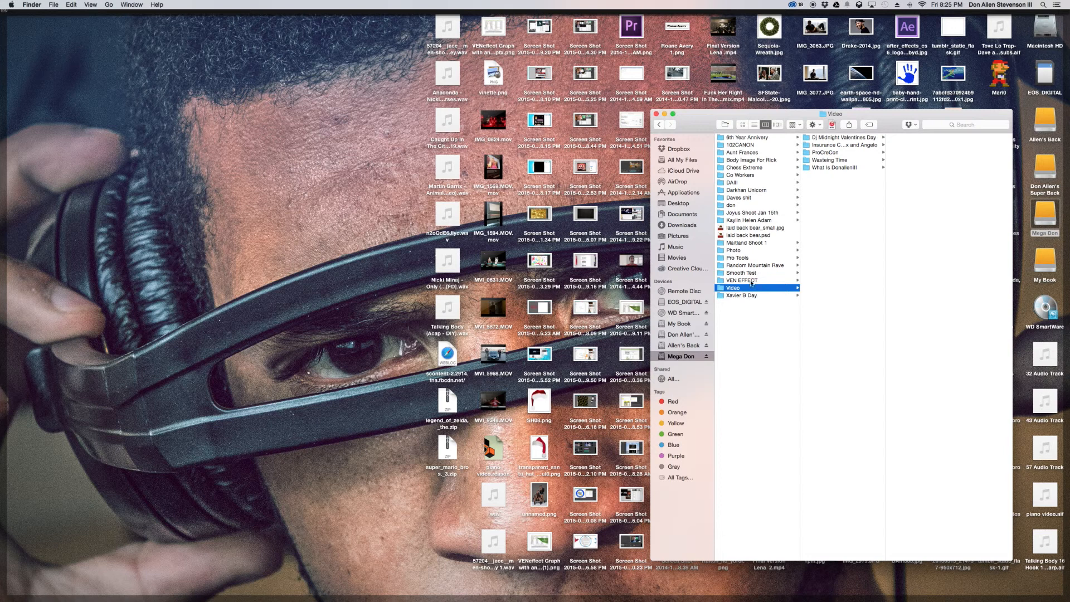
{"action": "left_click", "coordinate": [833, 153]}
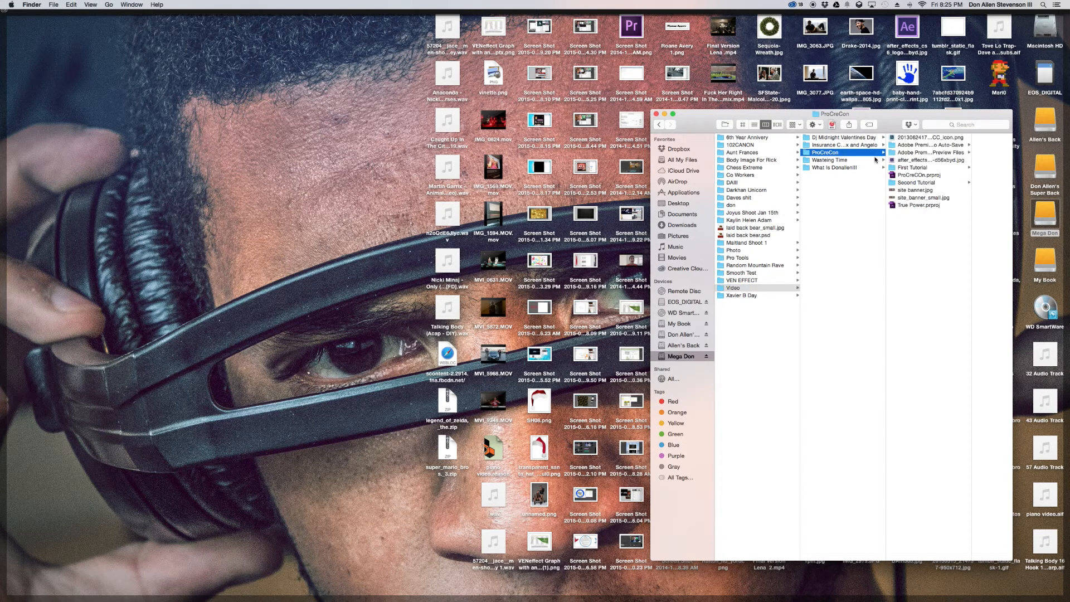
{"action": "left_click", "coordinate": [913, 182]}
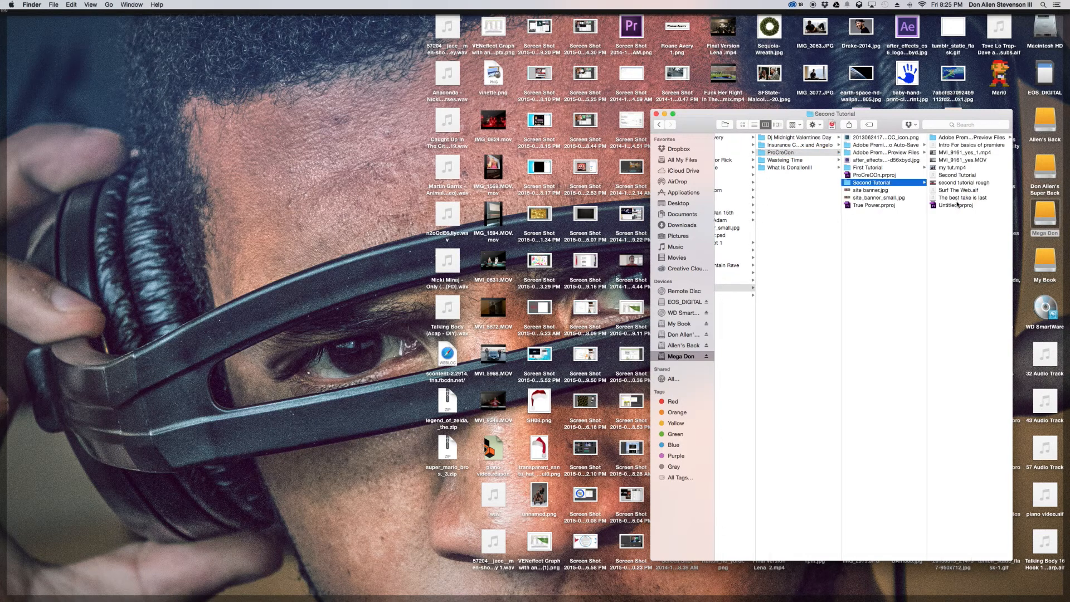
Open the exported my tut.mp4 in QuickTime Player to check it, and switch back to Premiere Pro.
{"action": "left_click", "coordinate": [953, 168]}
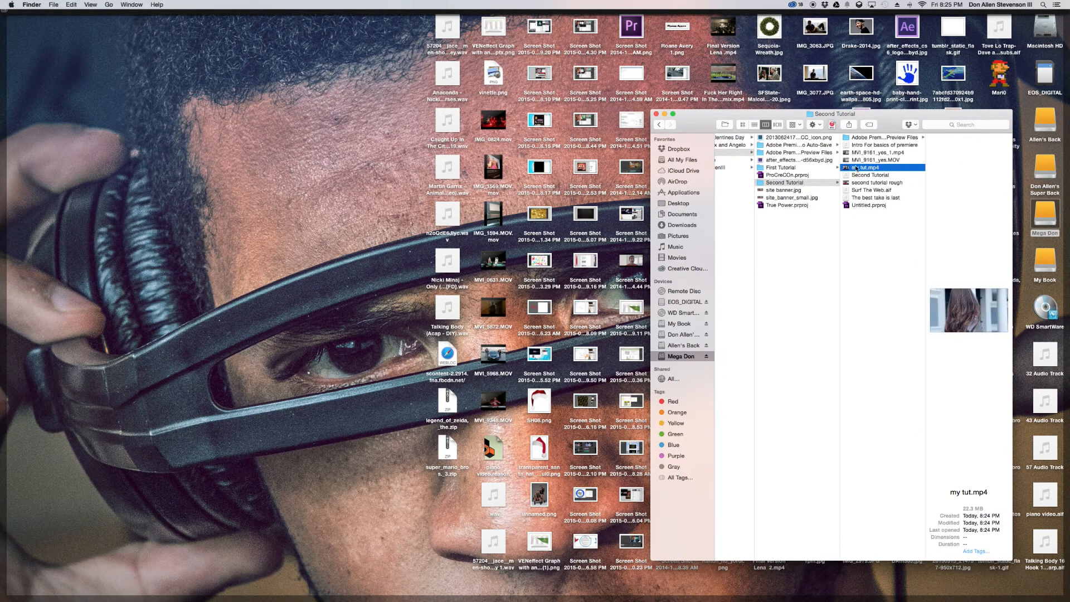
{"action": "double_click", "coordinate": [856, 168]}
{"action": "left_click", "coordinate": [298, 282]}
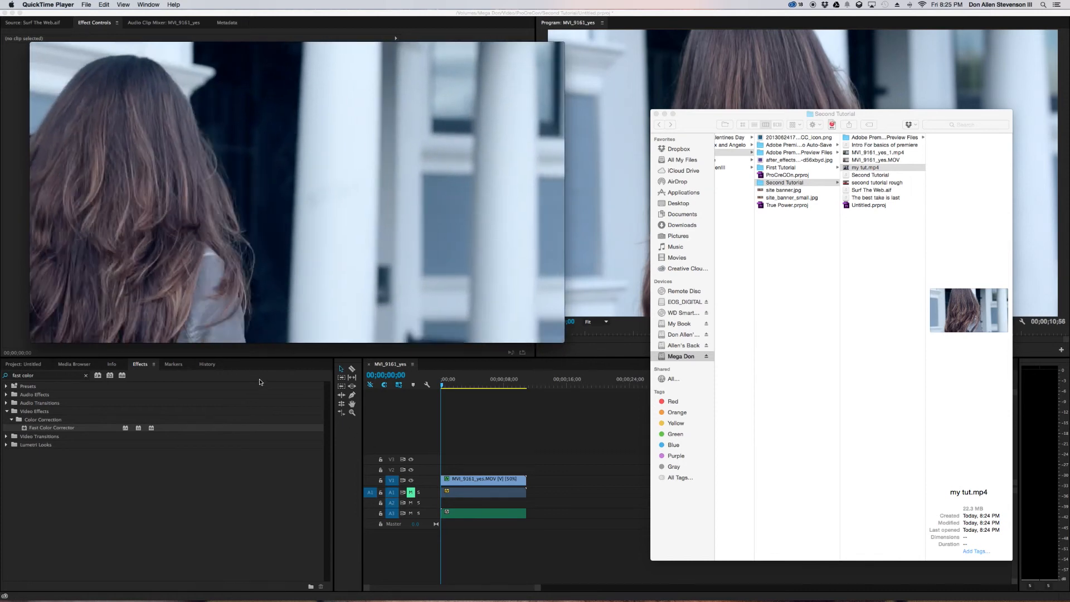
{"action": "left_click", "coordinate": [523, 416]}
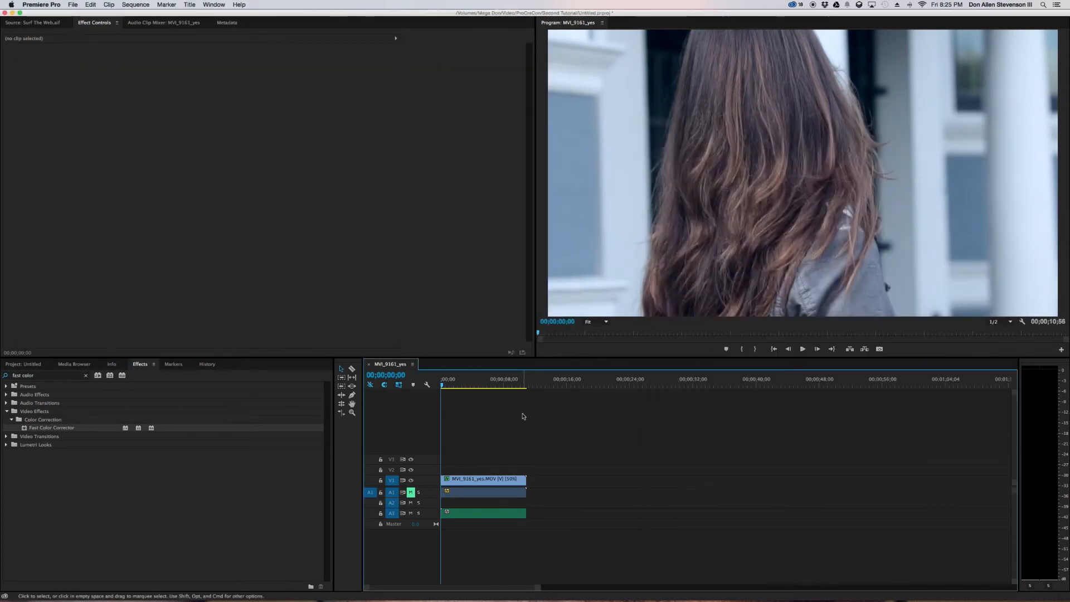